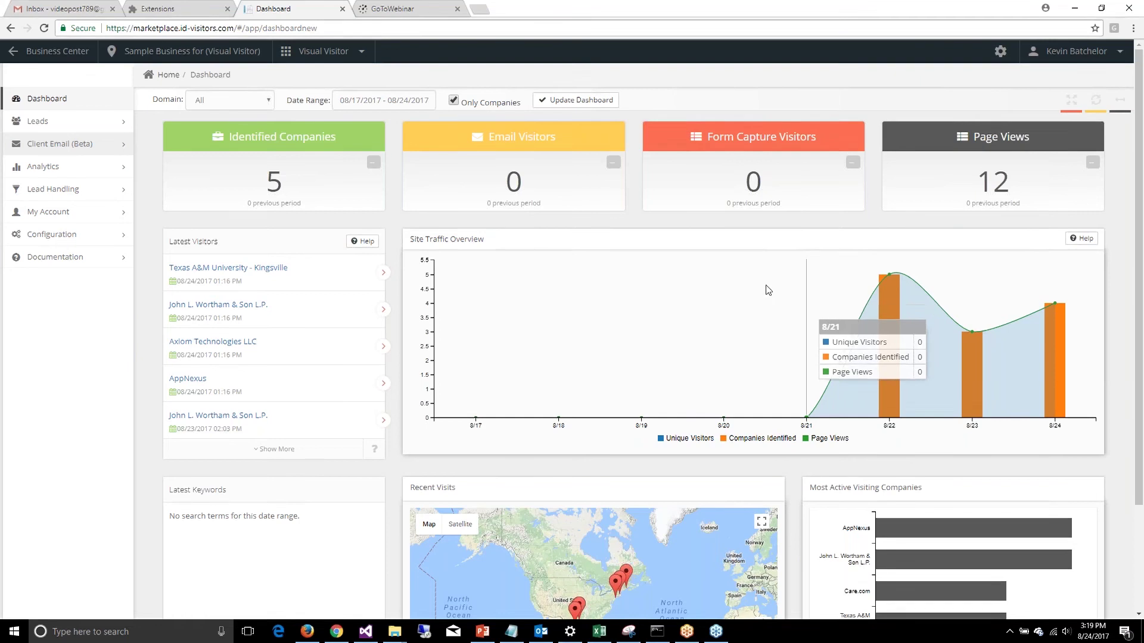
View the help video for the Site Traffic Overview chart and close it.
left_click(1083, 240)
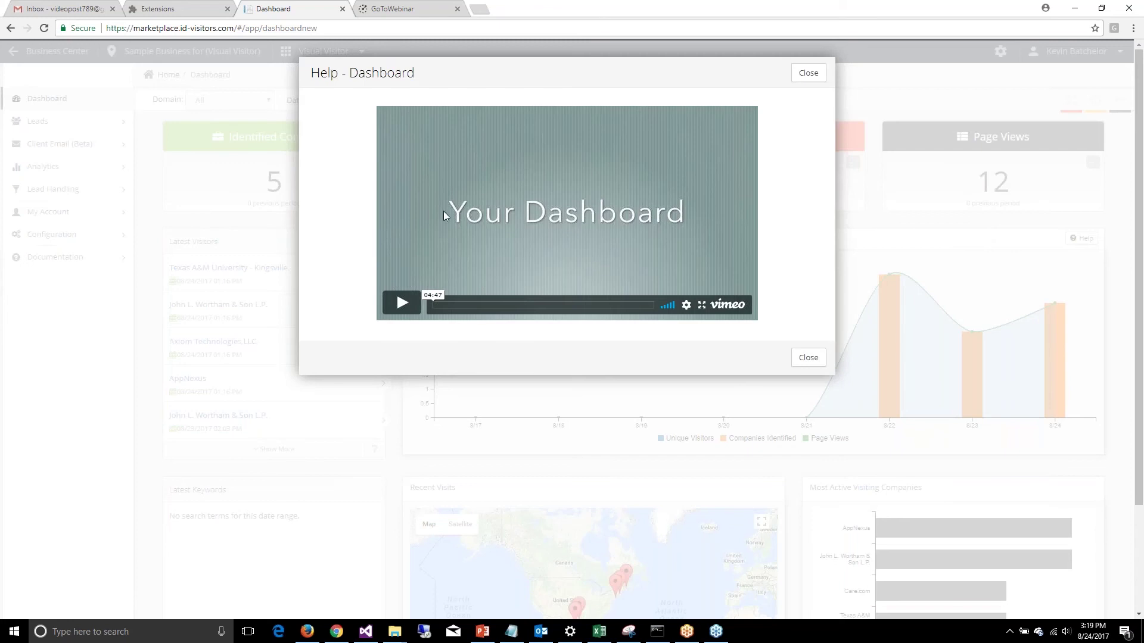
left_click(811, 75)
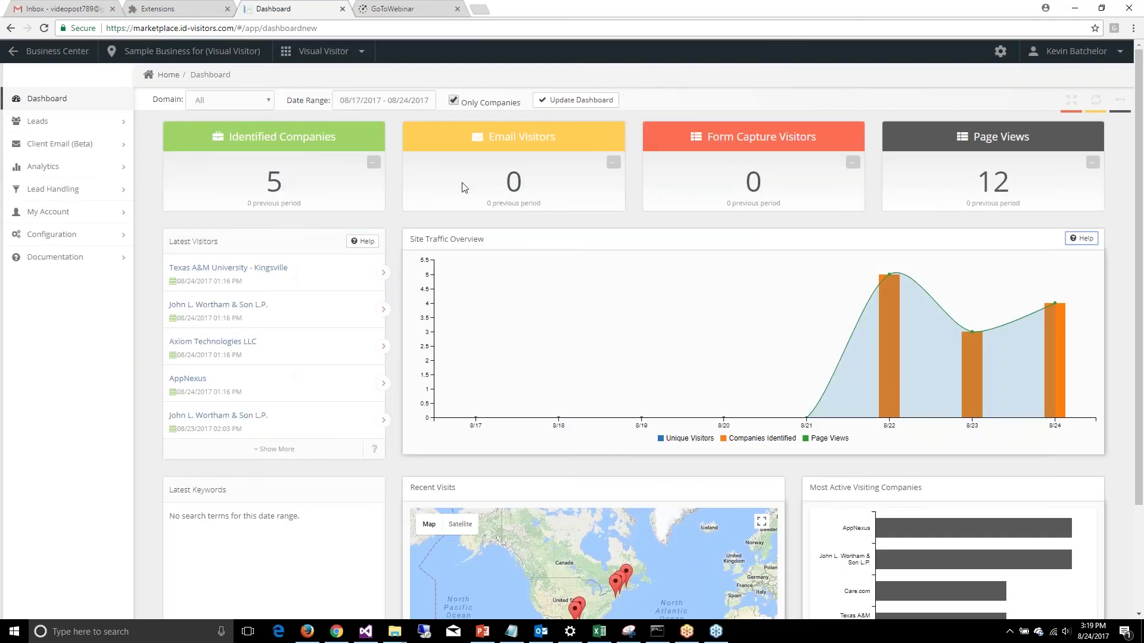
Open the Client Email (Beta) Getting Started page, view its Gmail extension listing in the Chrome Web Store, and return to the guide.
left_click(69, 145)
left_click(68, 170)
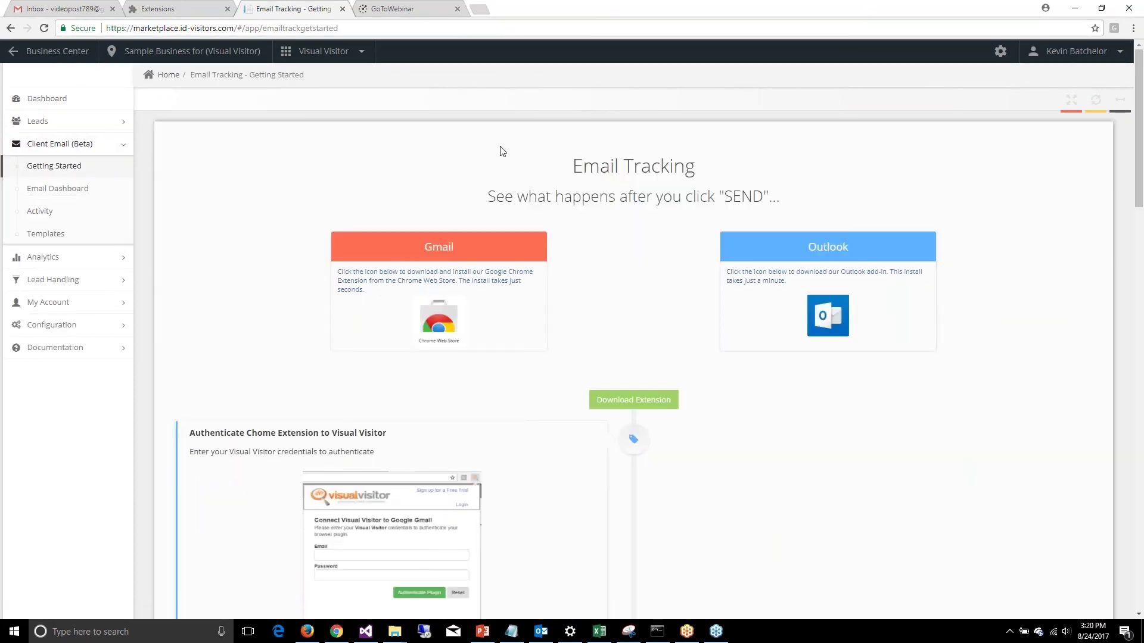
left_click(452, 285)
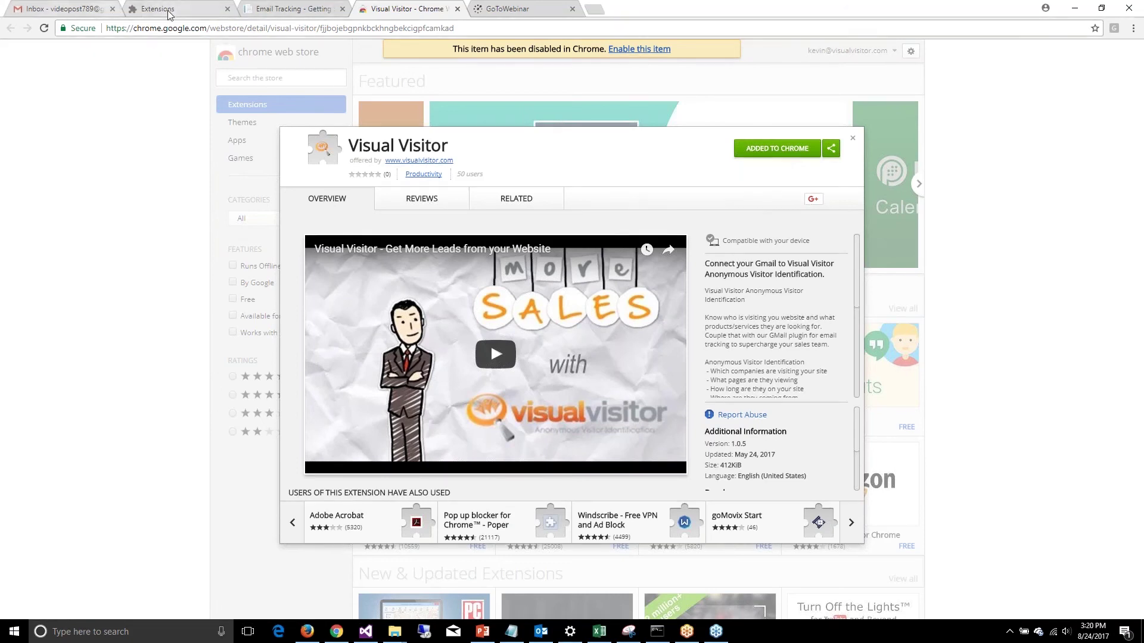
left_click(303, 9)
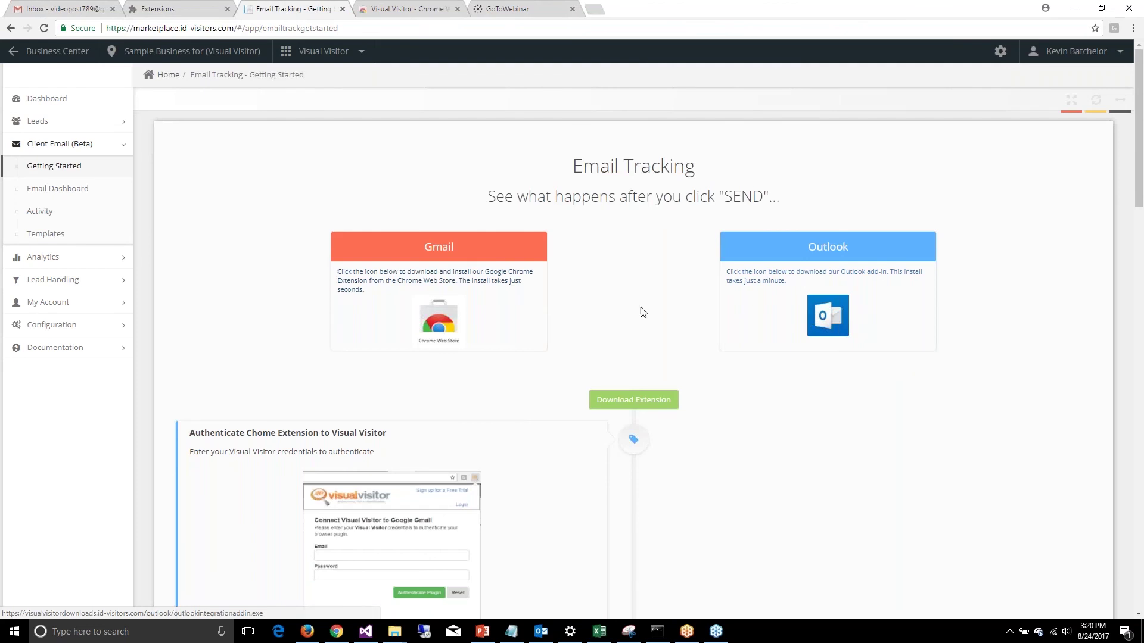
Examine the Email Tracking guide's sections on authentication, Gmail compose options, and desktop and email notifications.
scroll(544, 360, "down", 5)
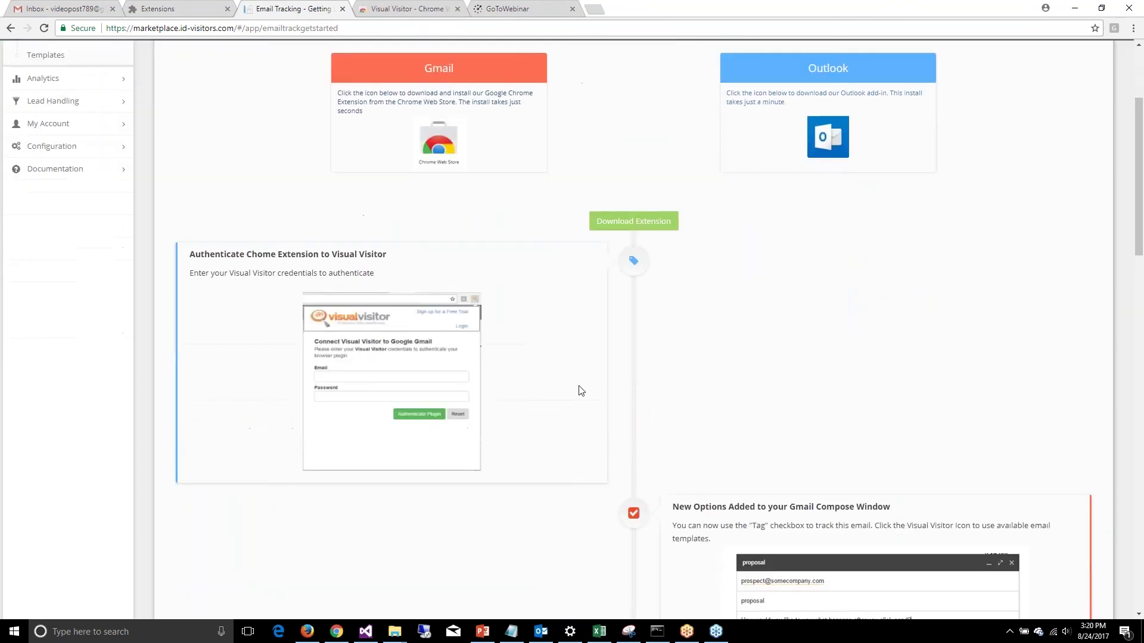
scroll(745, 415, "down", 2)
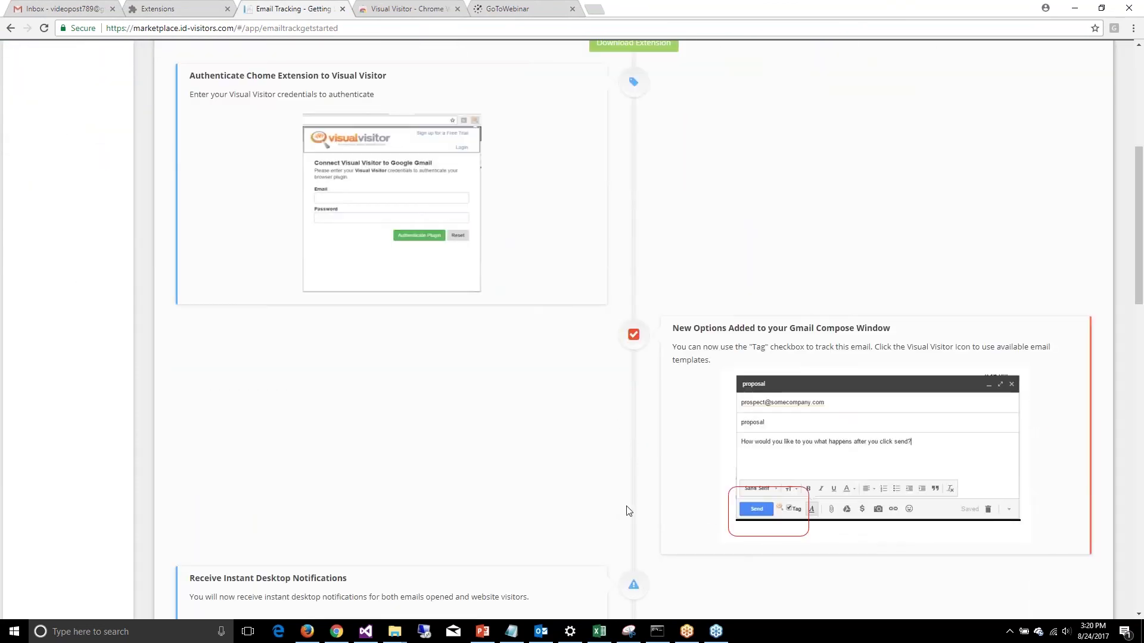
scroll(617, 509, "down", 1)
scroll(544, 463, "down", 4)
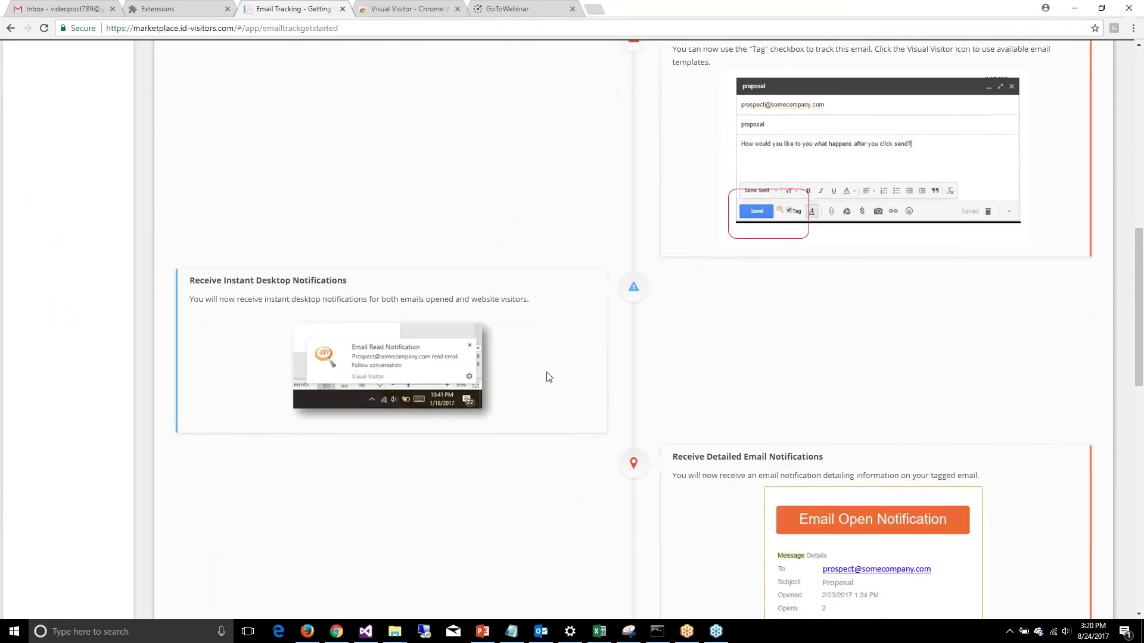
scroll(538, 322, "up", 6)
scroll(536, 312, "up", 5)
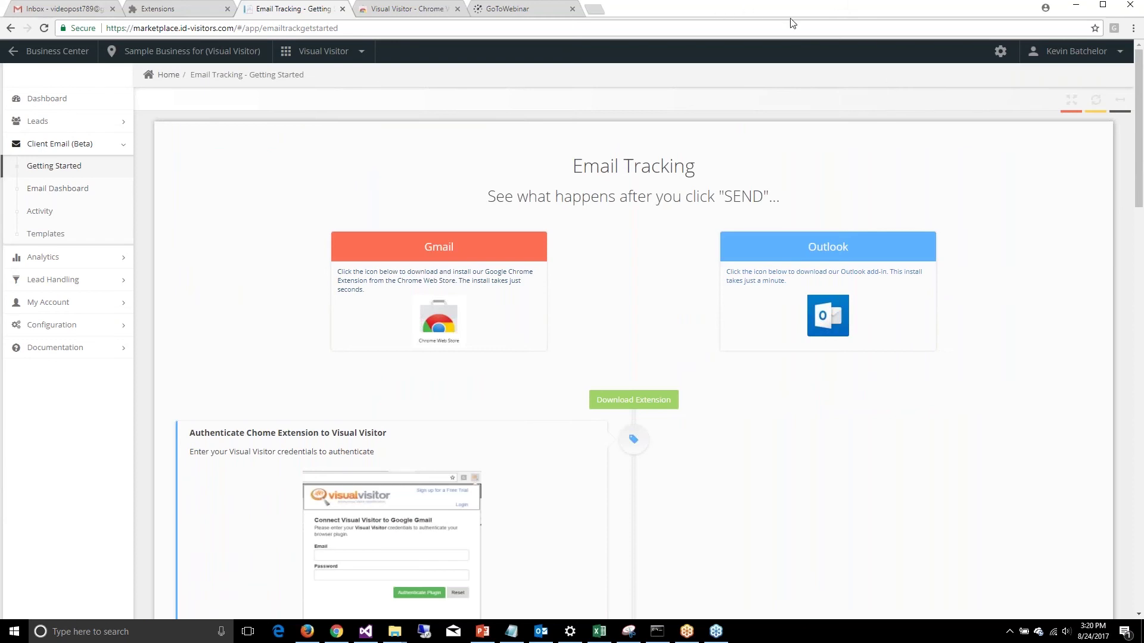
Switch to Outlook, review the Visual Visitor add-in's connection and notification settings, and close them without changes.
left_click_drag(793, 22, 976, 23)
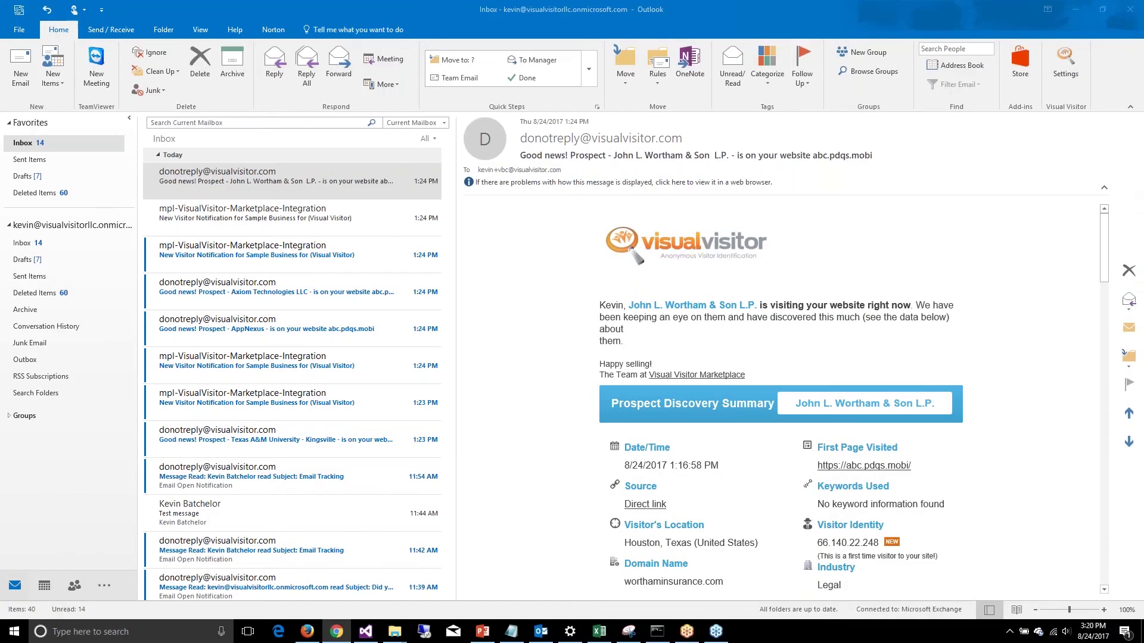
left_click(1067, 62)
left_click(1068, 63)
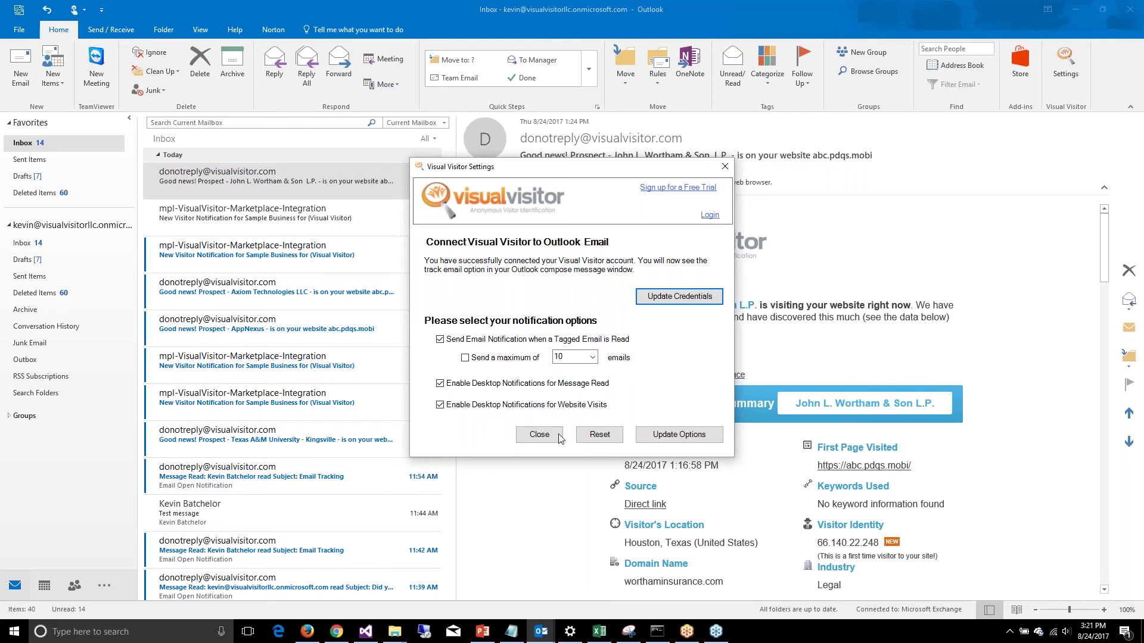
left_click(539, 434)
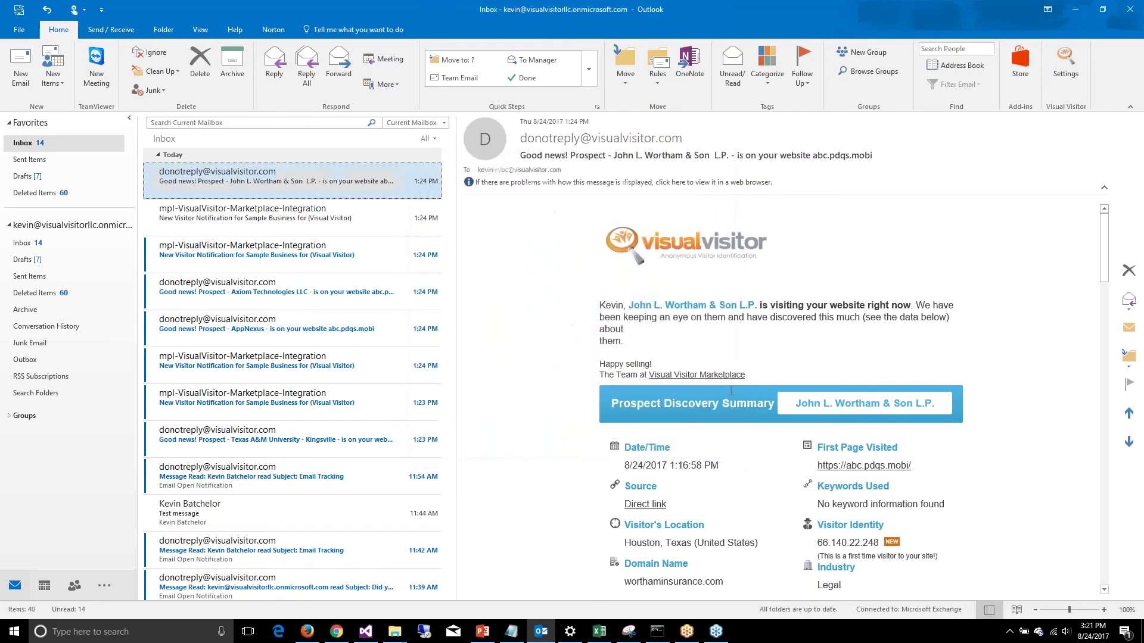
Create a new email with Visual Visitor message tracking enabled and insert the Default group's Signature template.
left_click(24, 84)
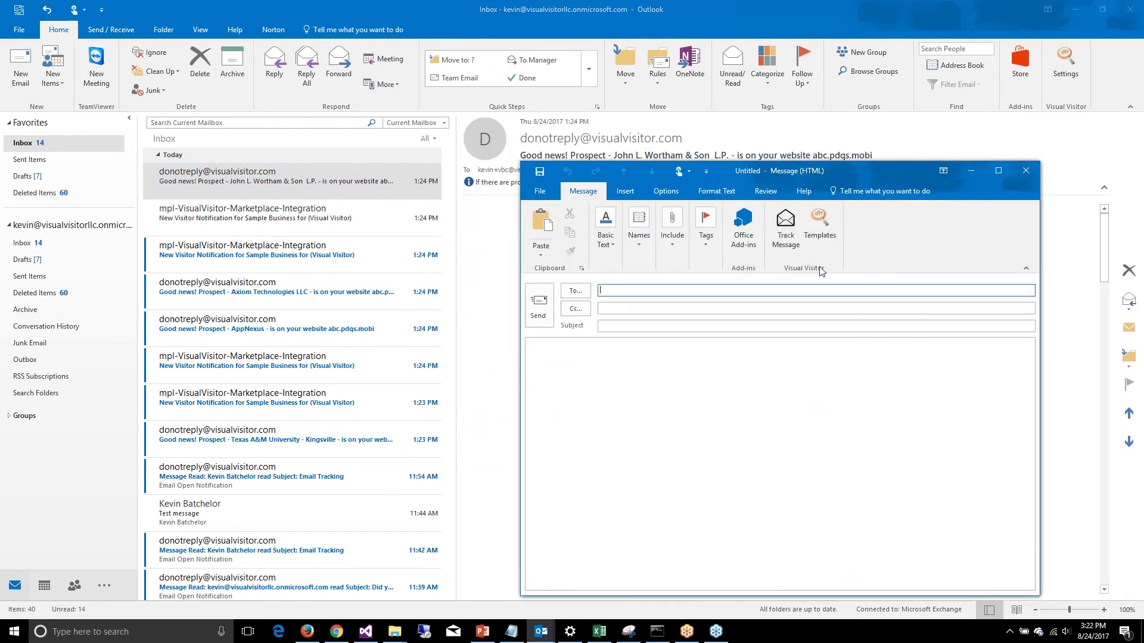
left_click(787, 248)
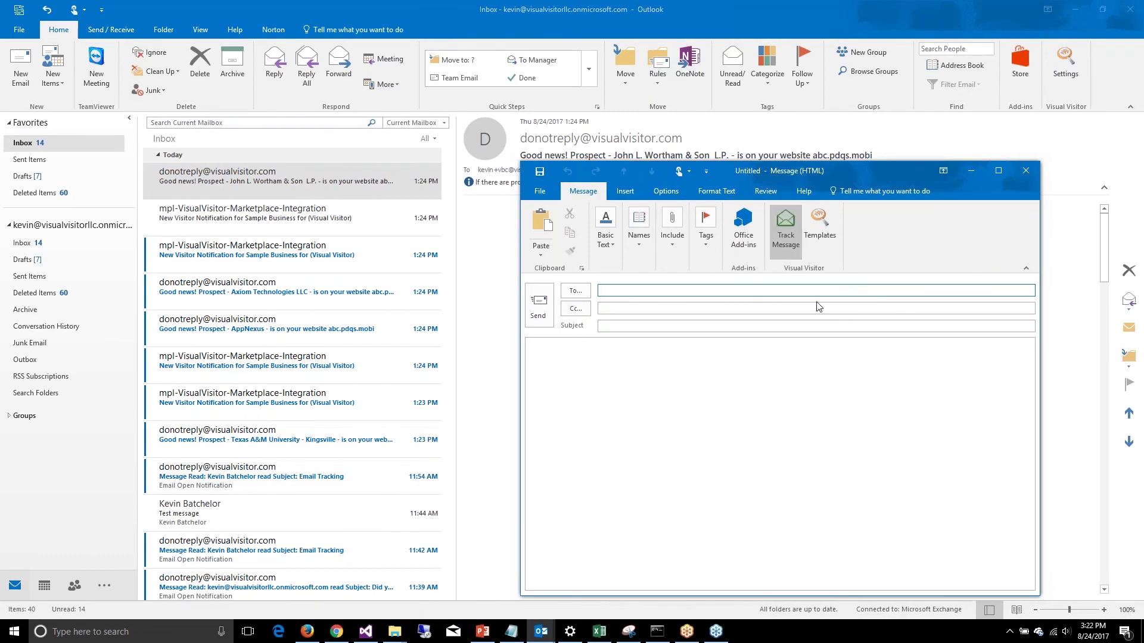
left_click(826, 234)
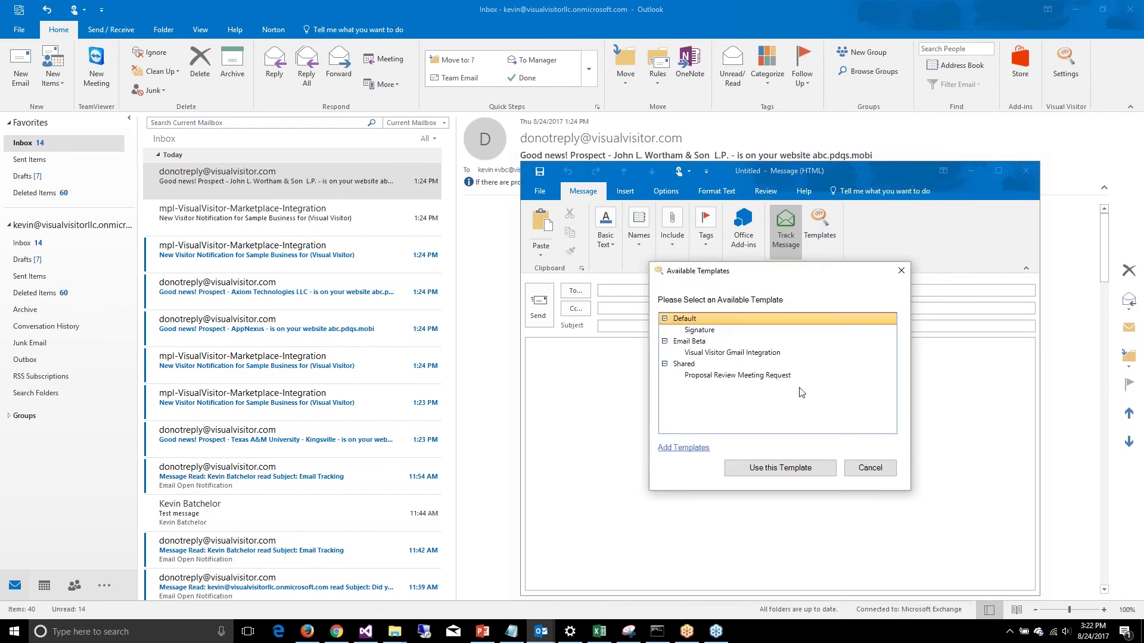
left_click(711, 332)
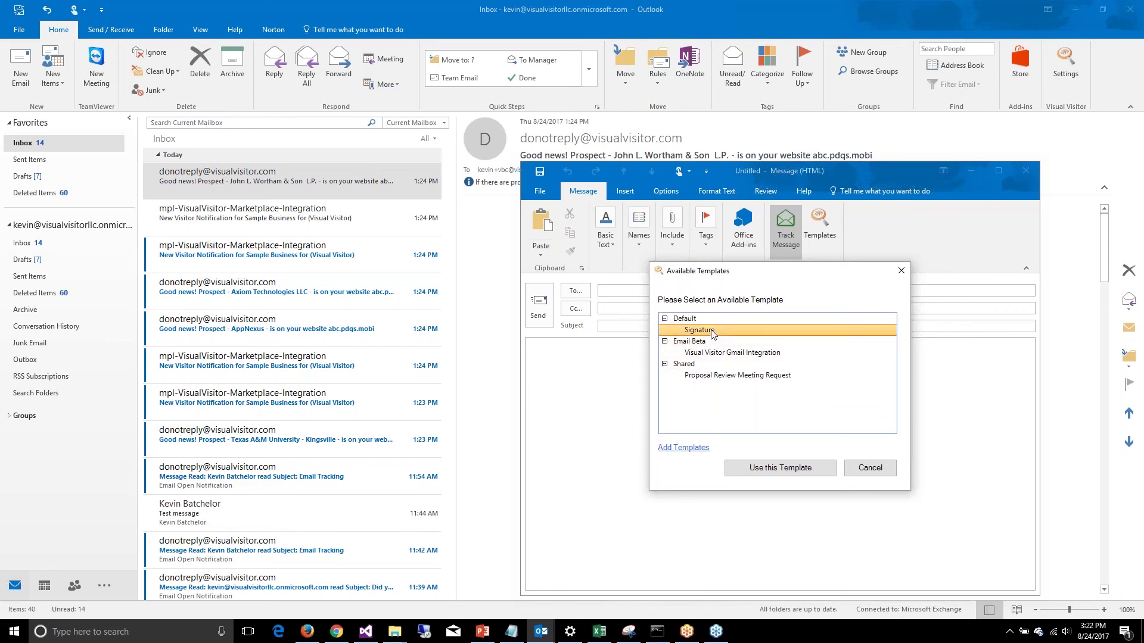
left_click(780, 468)
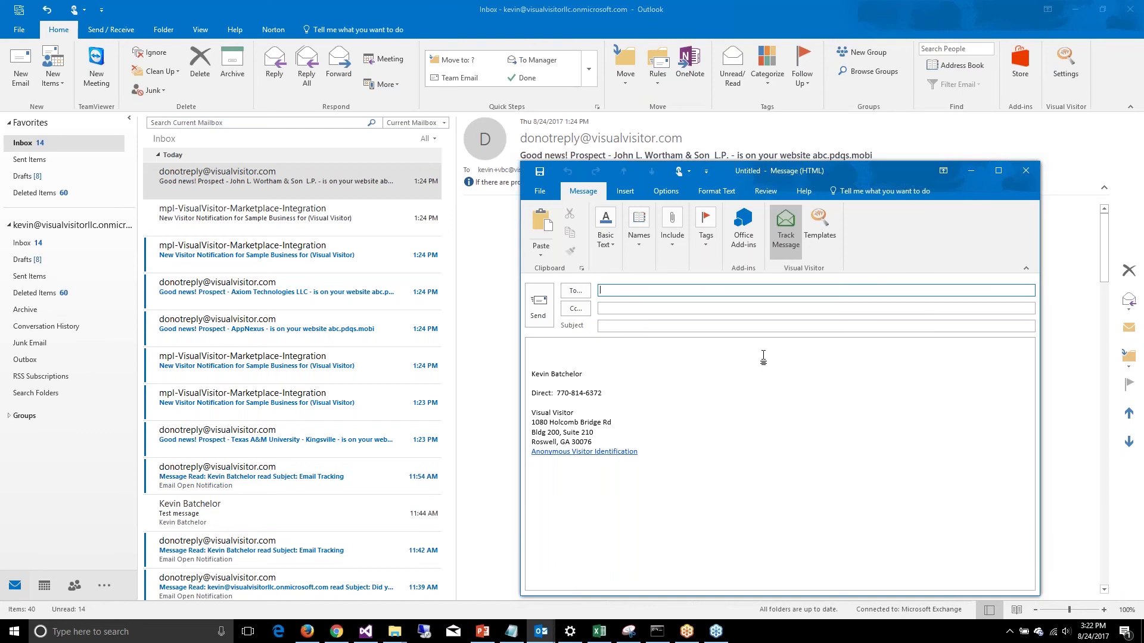
Address the email to the suggested visualvisitor.com contact, enter the subject "This is a test", and send it.
type("kevin")
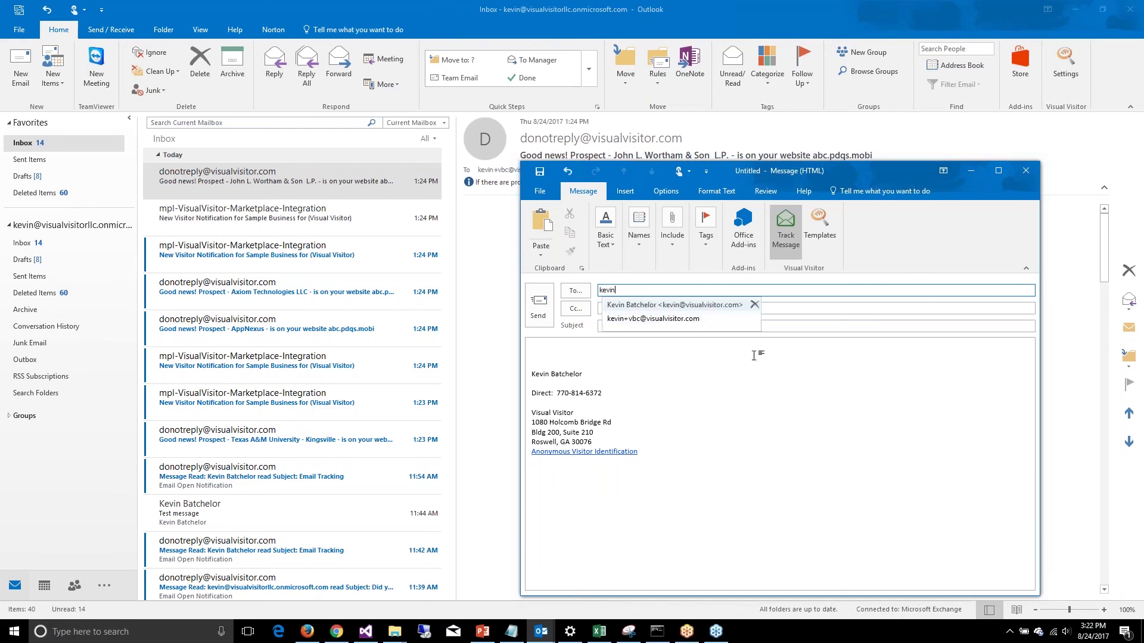
left_click(688, 305)
left_click(636, 325)
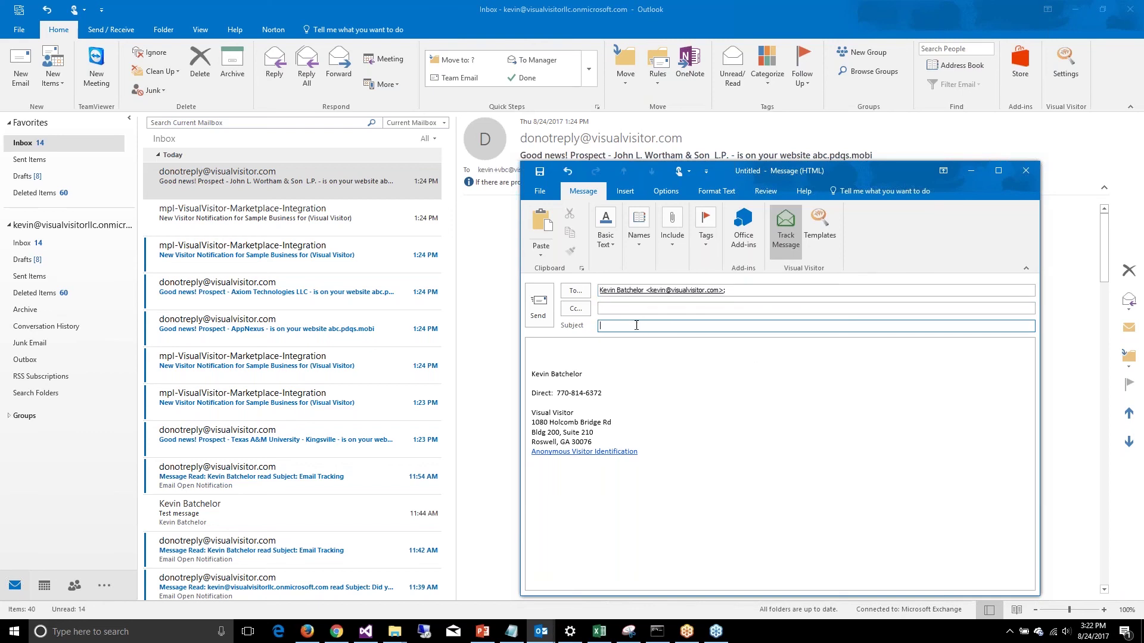
type("This is a test")
left_click(547, 306)
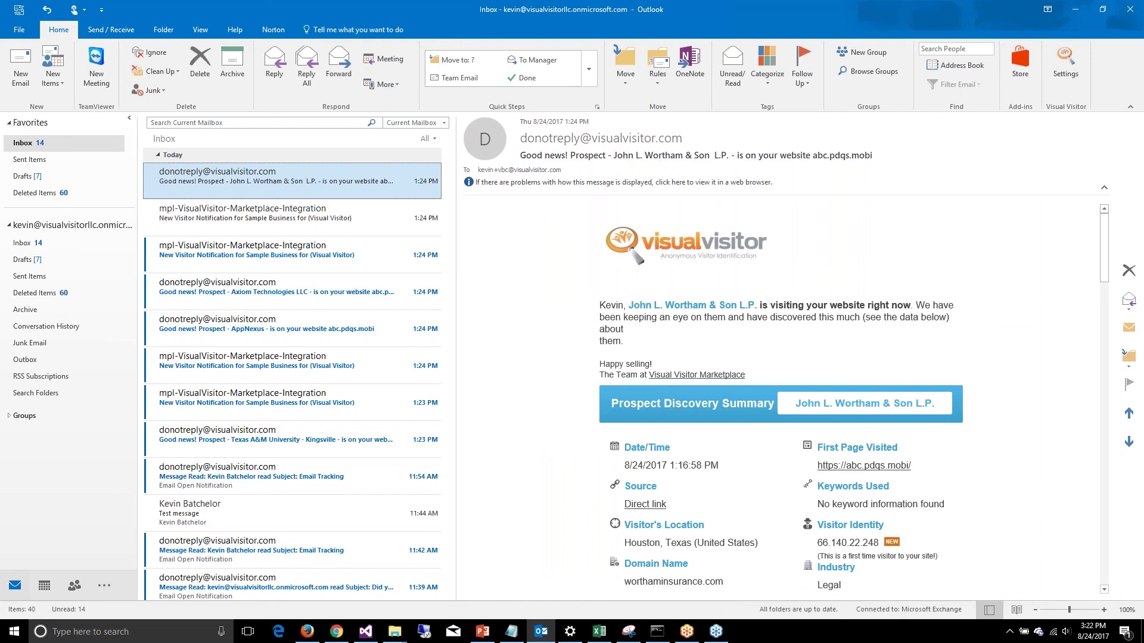
Dismiss the Outlook desktop alert about the tracked test message.
key("alt+Tab")
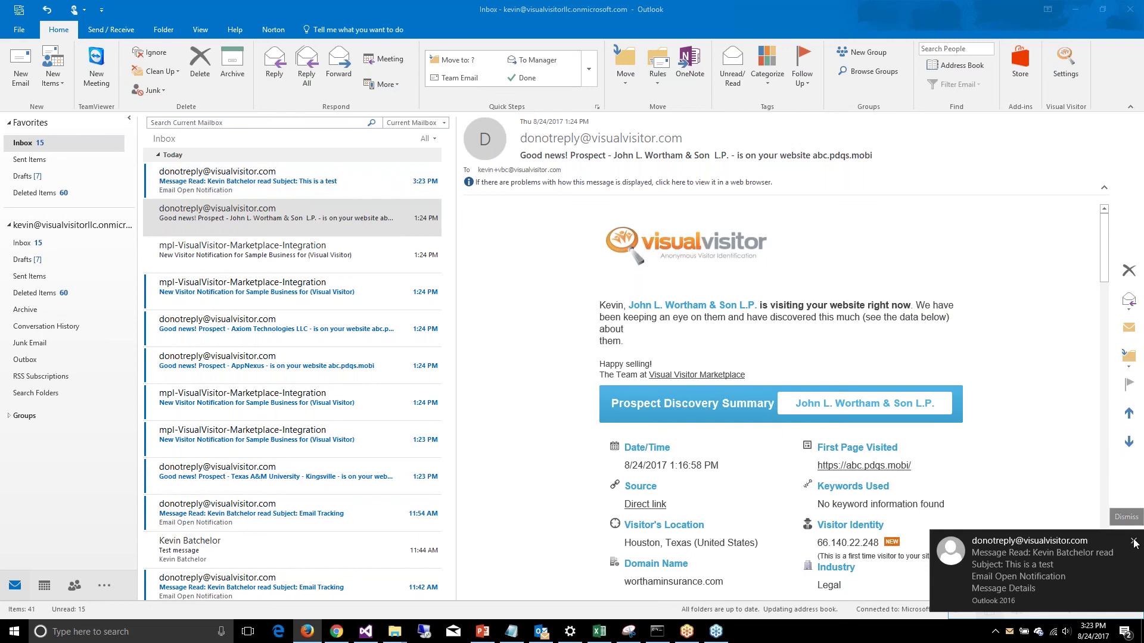
left_click(1133, 542)
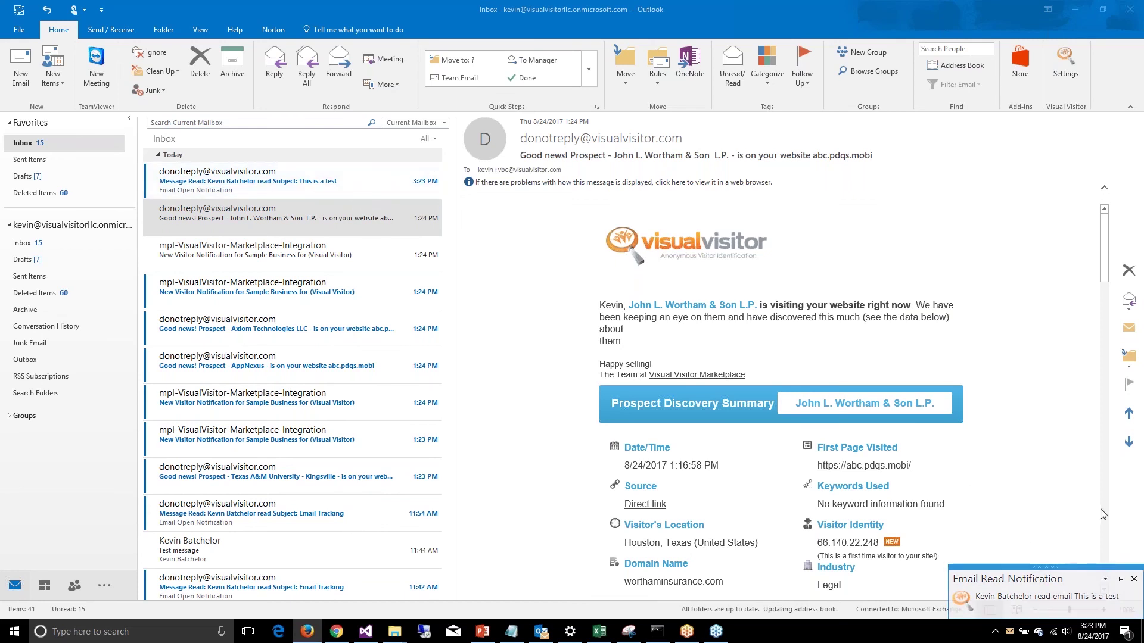
Switch to Gmail in Chrome, examine the Email Open Notification details for "This is a test", and return to the inbox.
left_click_drag(1143, 28, 155, 22)
left_click(155, 22)
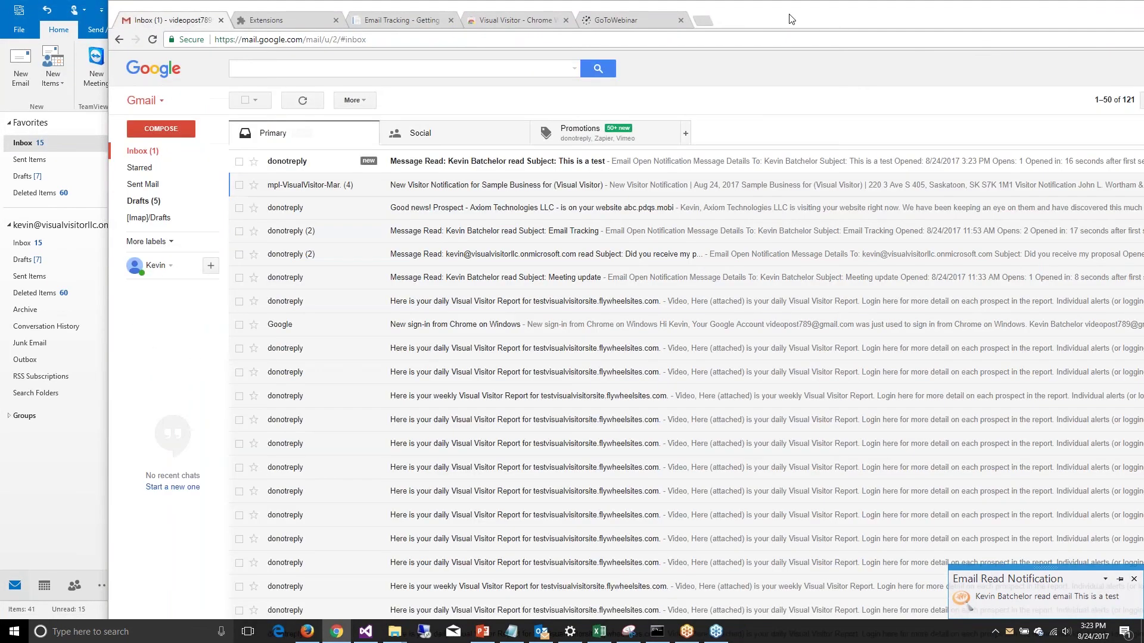
left_click_drag(745, 19, 752, 8)
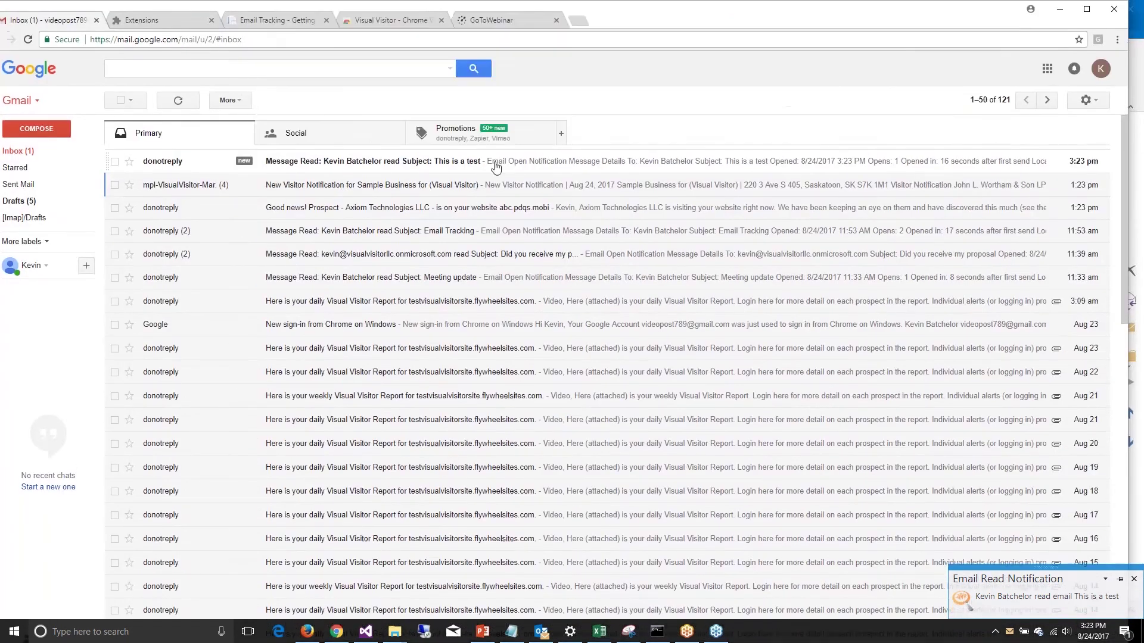
left_click(492, 162)
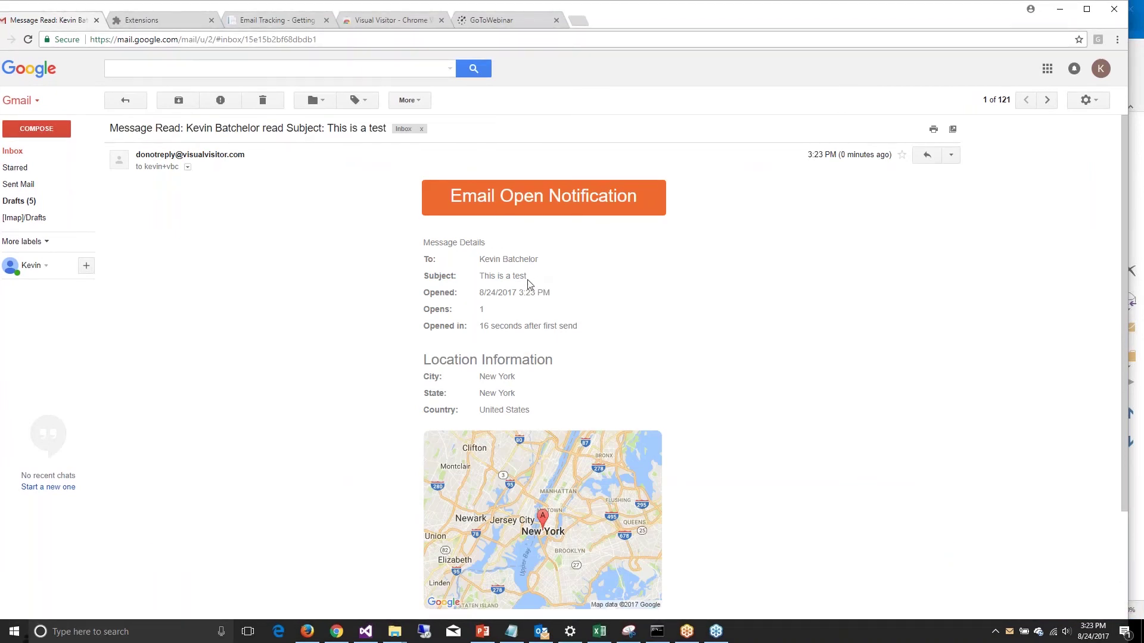
left_click_drag(480, 294, 550, 293)
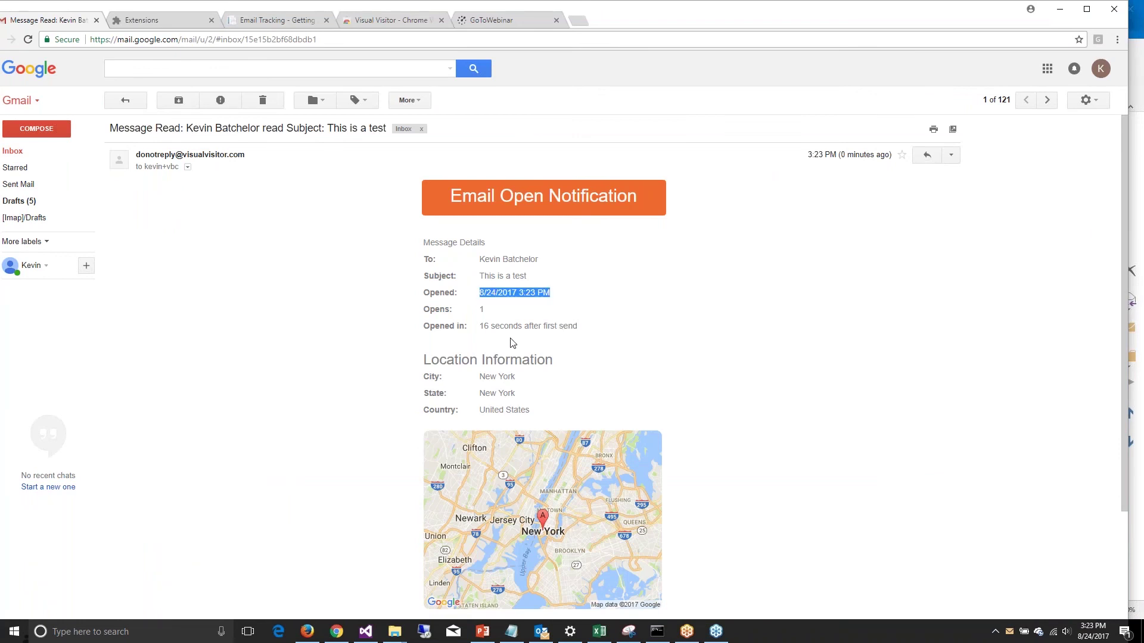
left_click(487, 316)
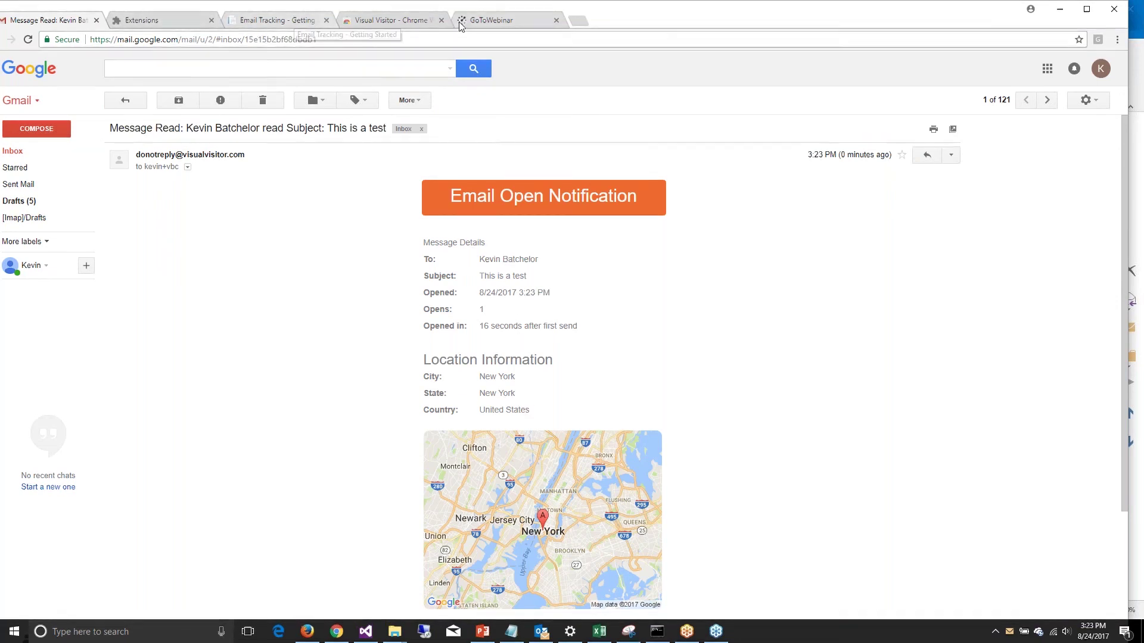
left_click(35, 153)
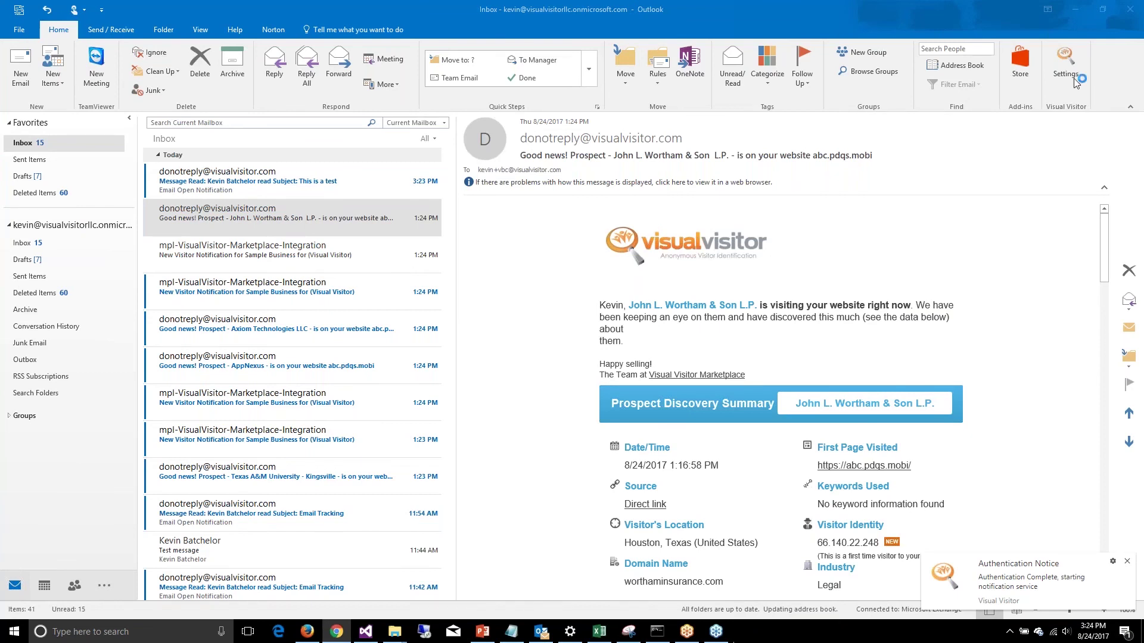
Close Outlook and minimize the open Excel, File Explorer and Command Prompt windows to clear the desktop.
left_click(925, 9)
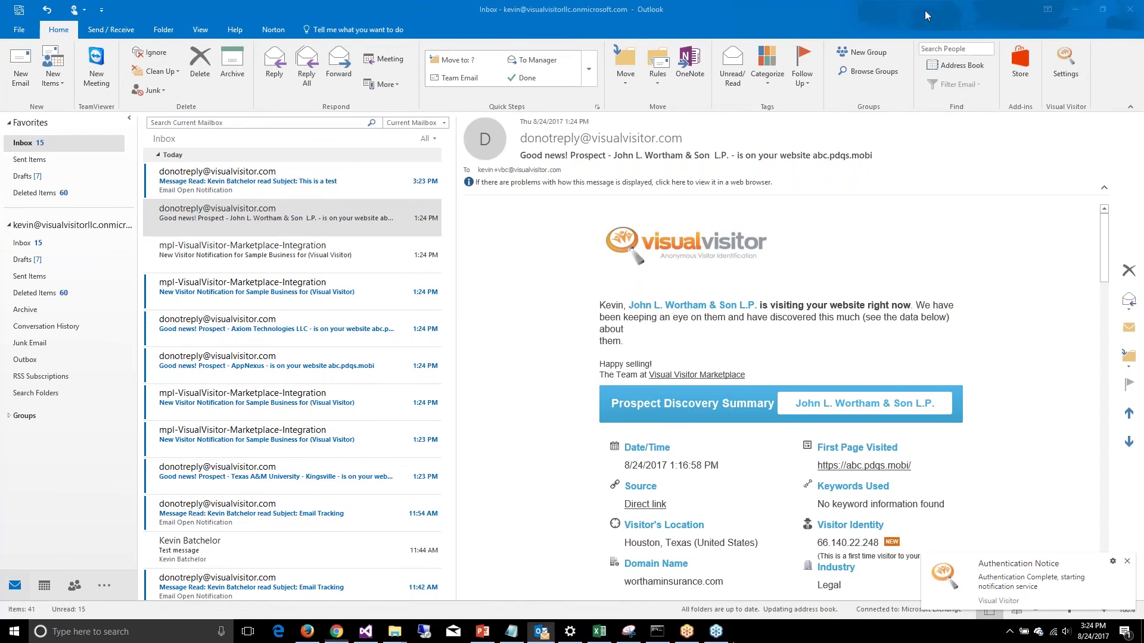
left_click(1131, 12)
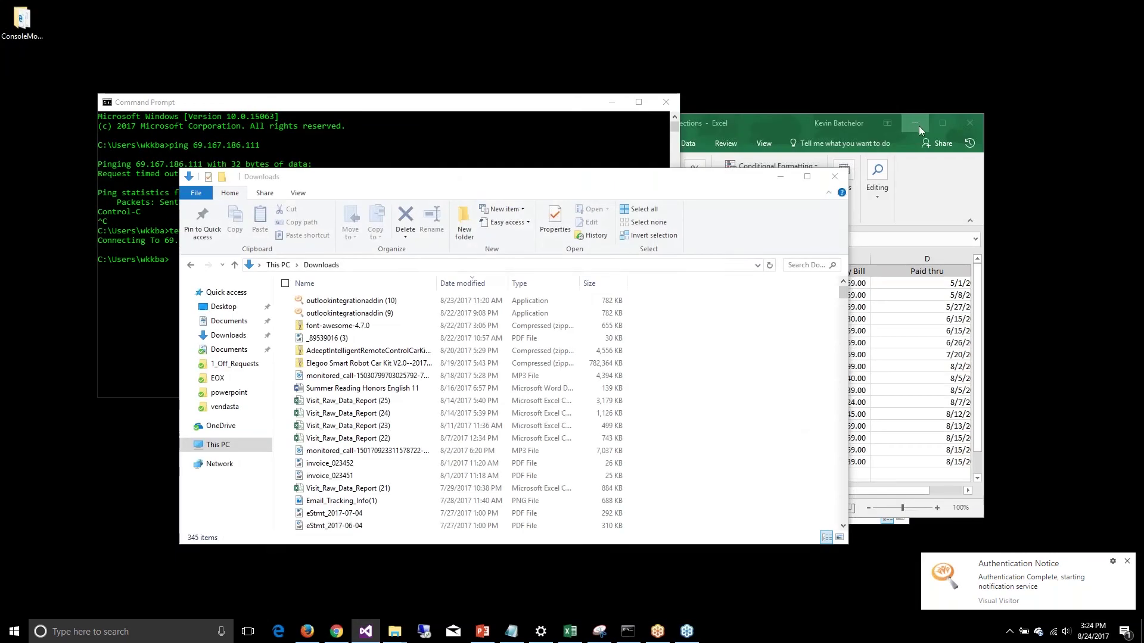
left_click(913, 123)
left_click(781, 177)
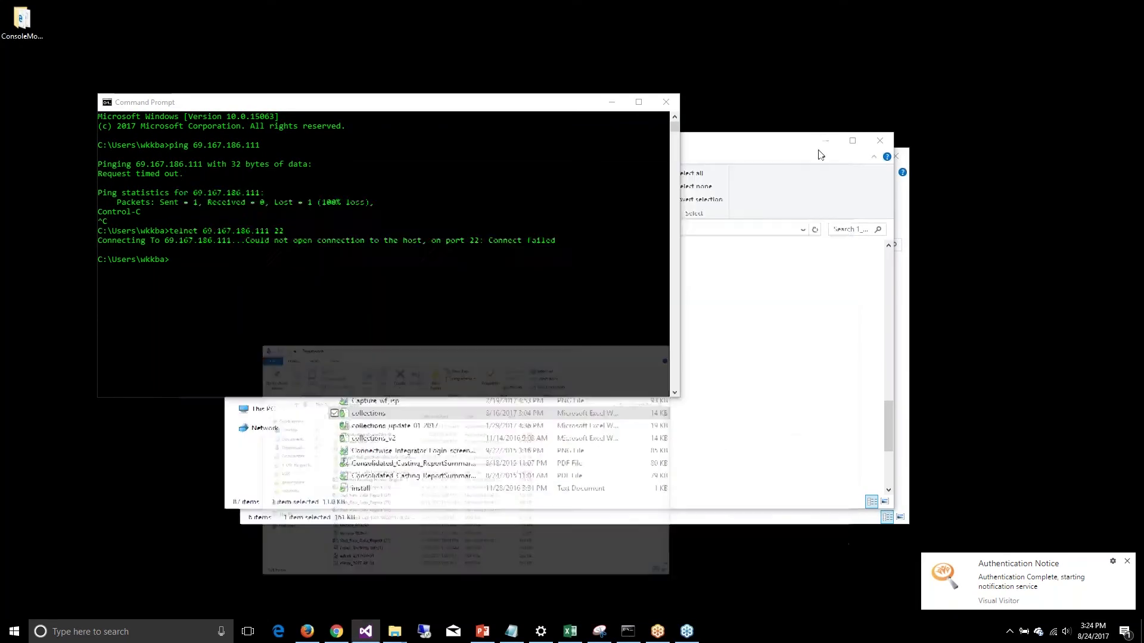
left_click(841, 156)
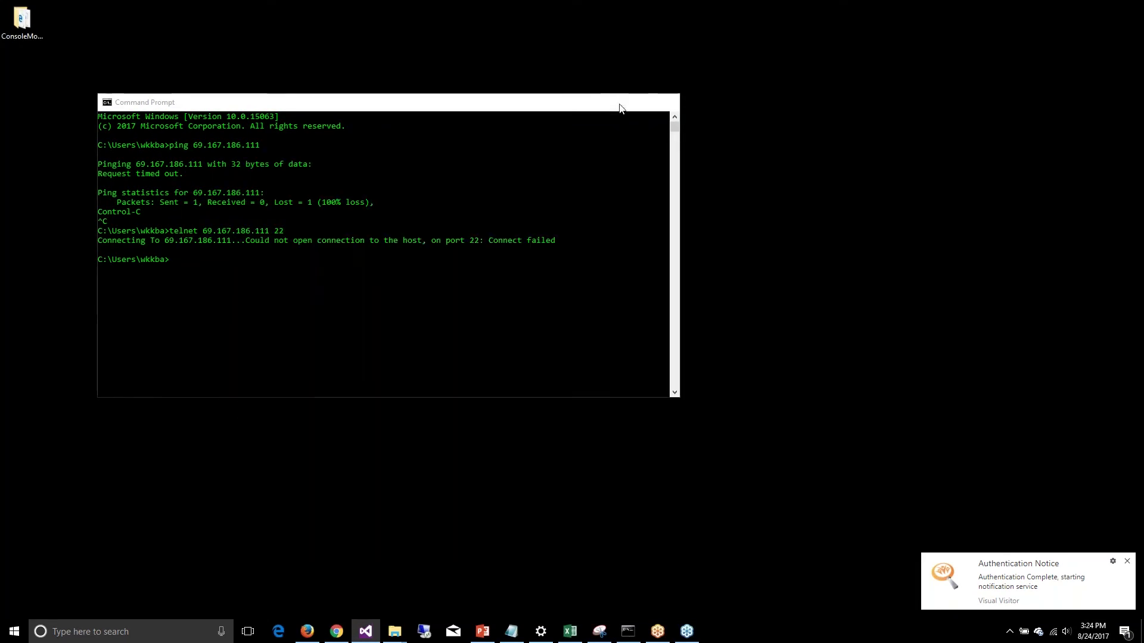
left_click(611, 102)
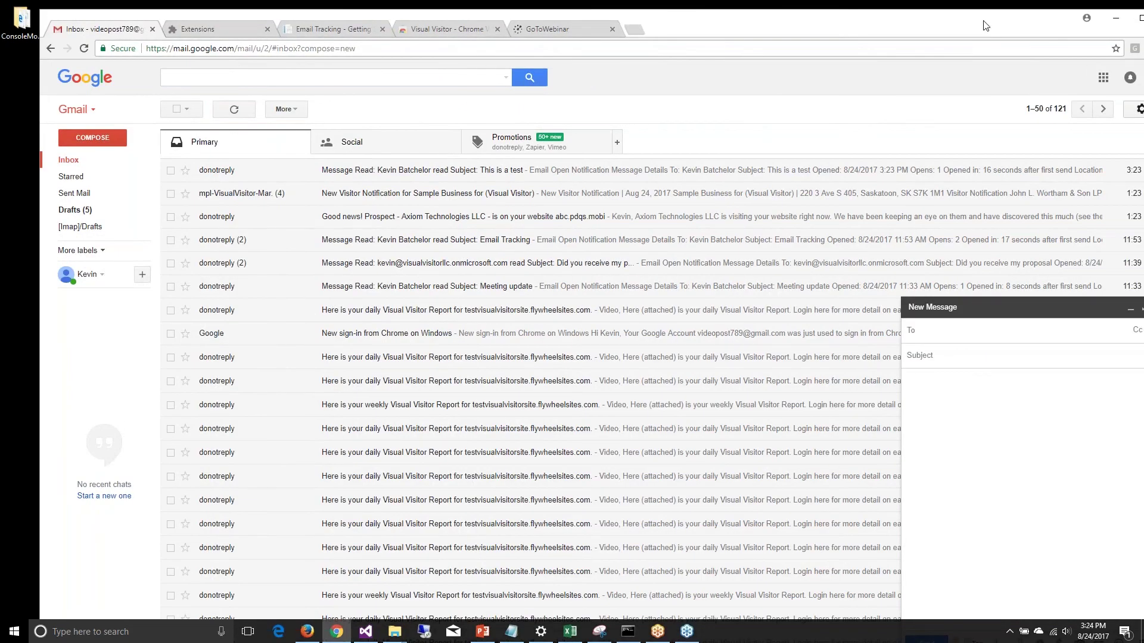
Bring the Chrome window with Gmail back onto this display, maximize it, and close the empty new message.
left_click_drag(982, 23, 927, 14)
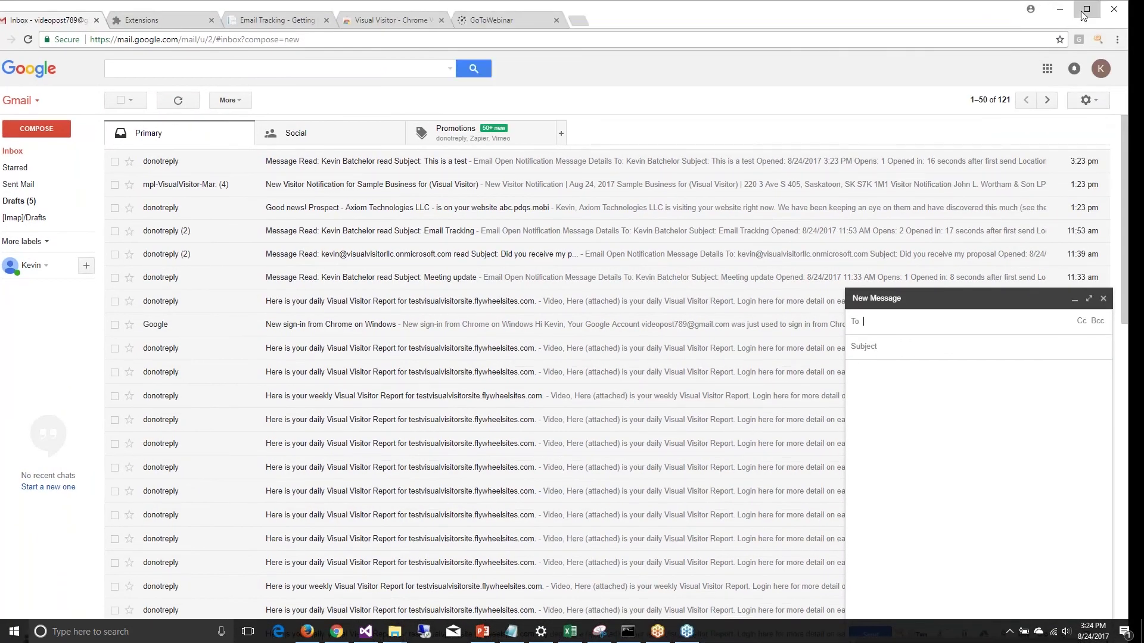
left_click(1083, 15)
left_click(1116, 267)
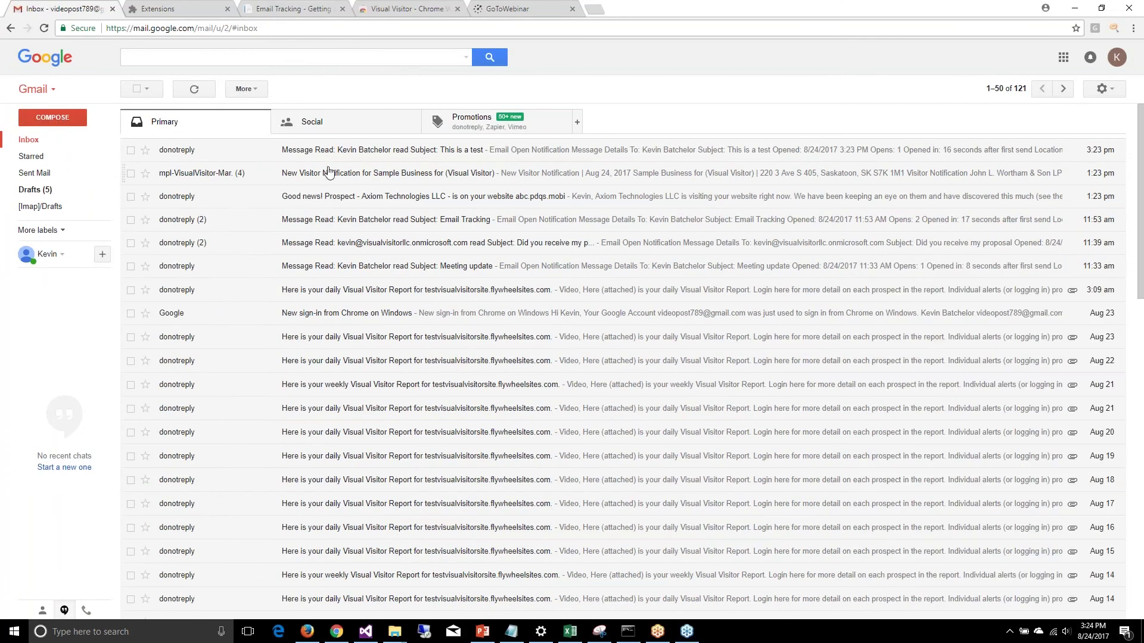
Check the tracking option in a blank Gmail message, and review the Visual Visitor extension's credentials form and notification options.
left_click(61, 115)
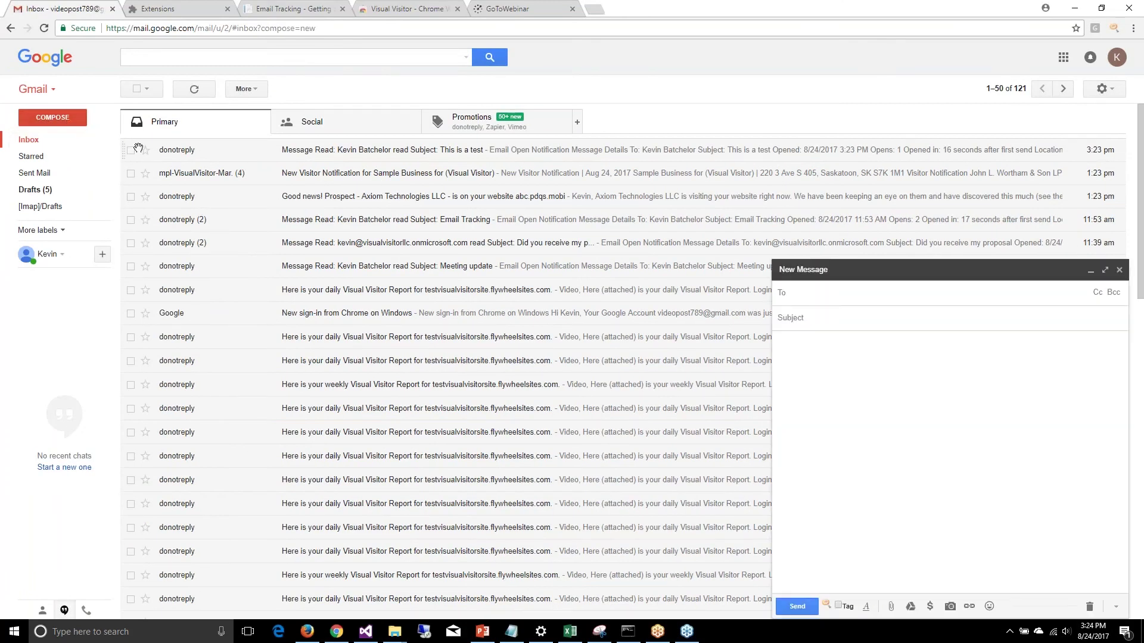
left_click(1119, 269)
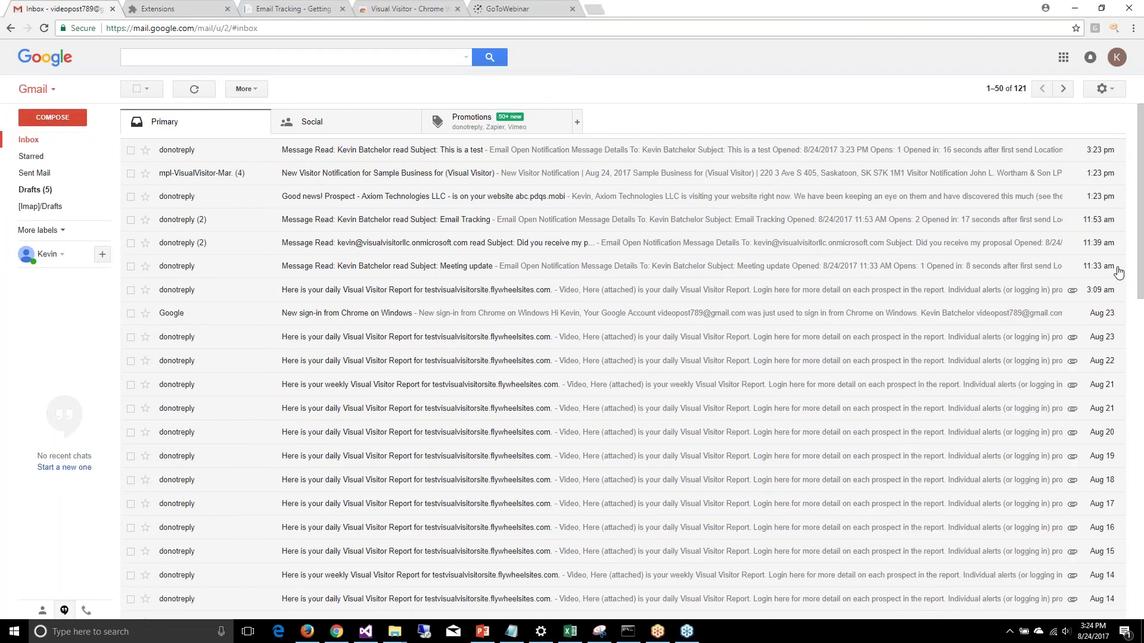
left_click(1114, 30)
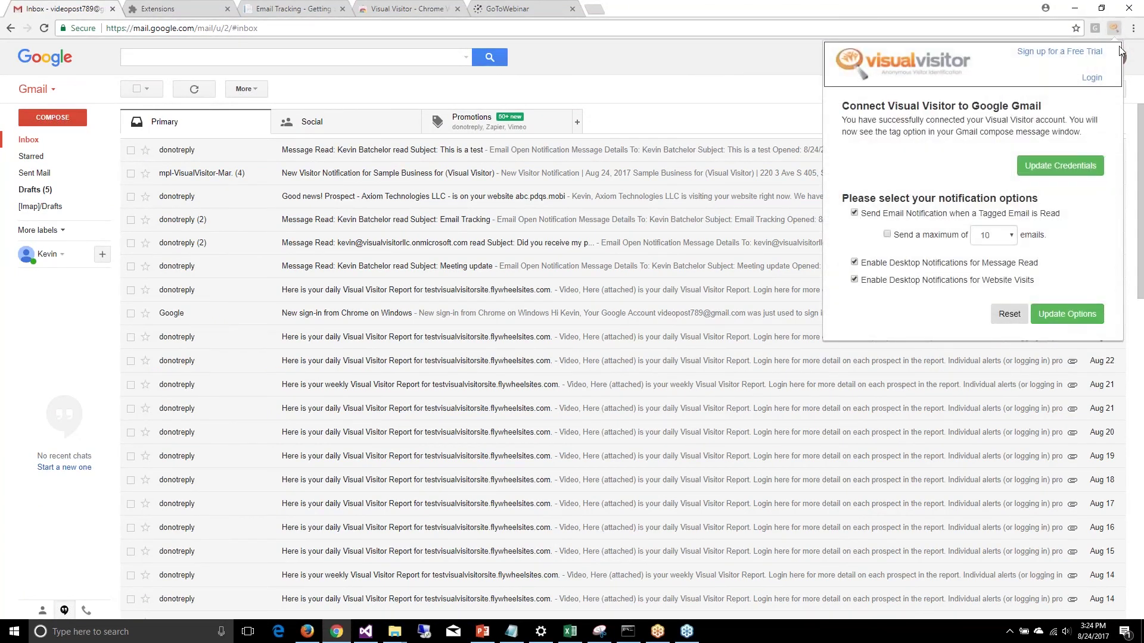
left_click(1053, 167)
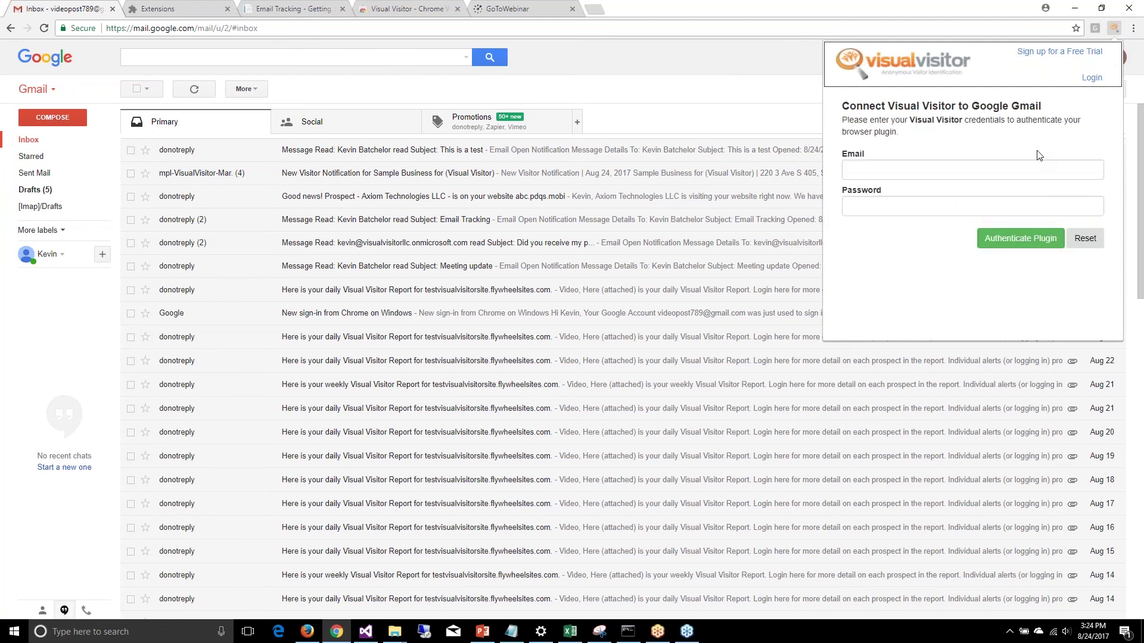
left_click(791, 78)
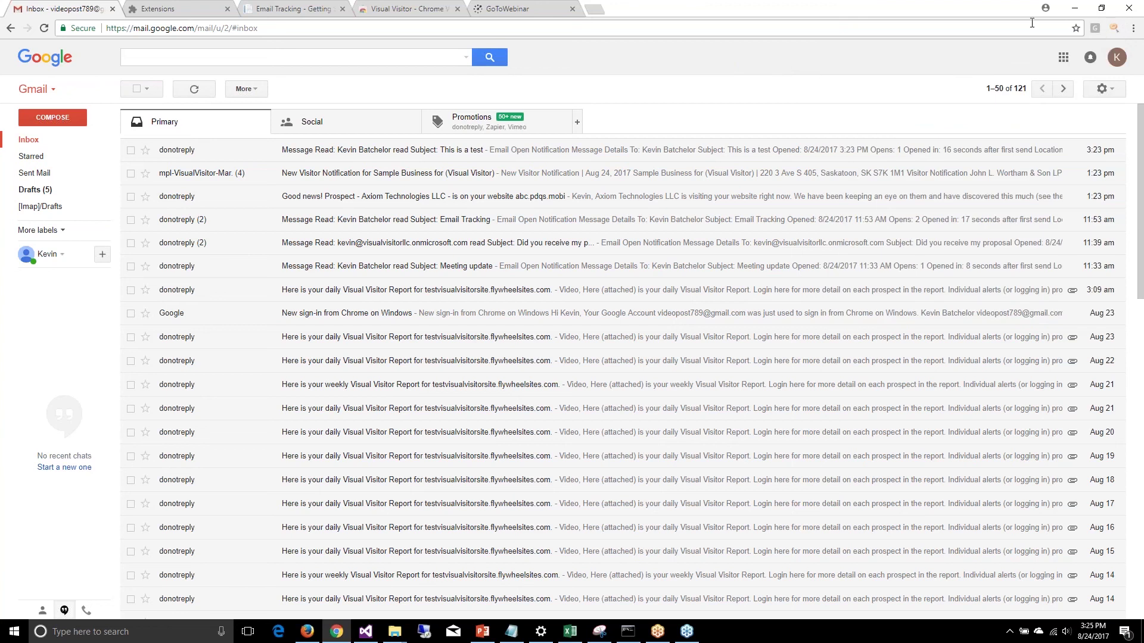
left_click(1114, 28)
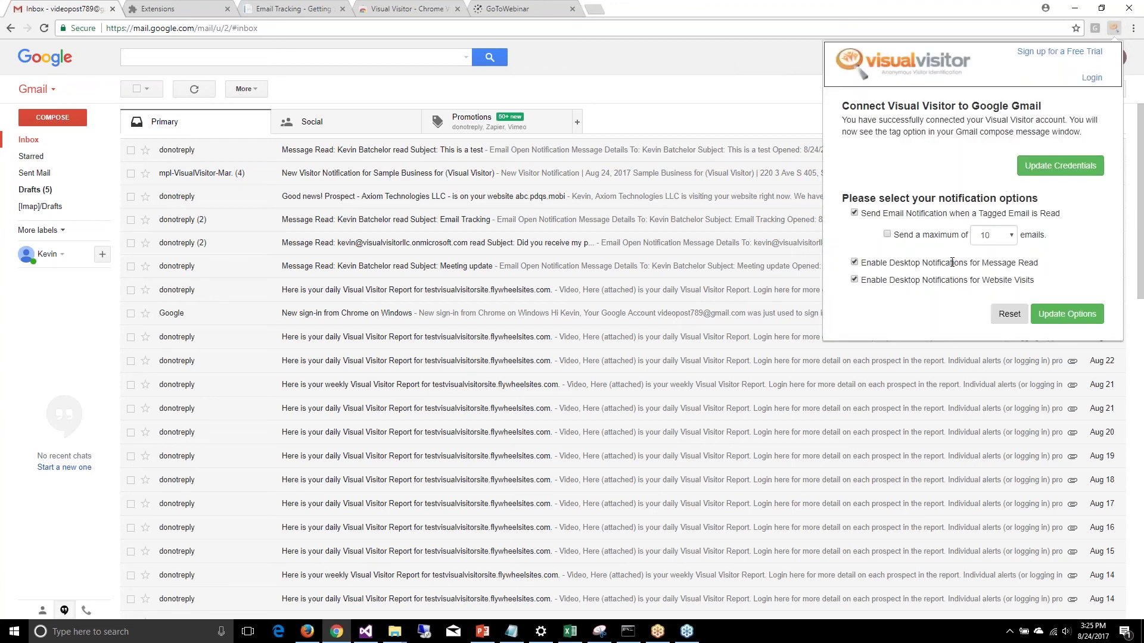
left_click(759, 95)
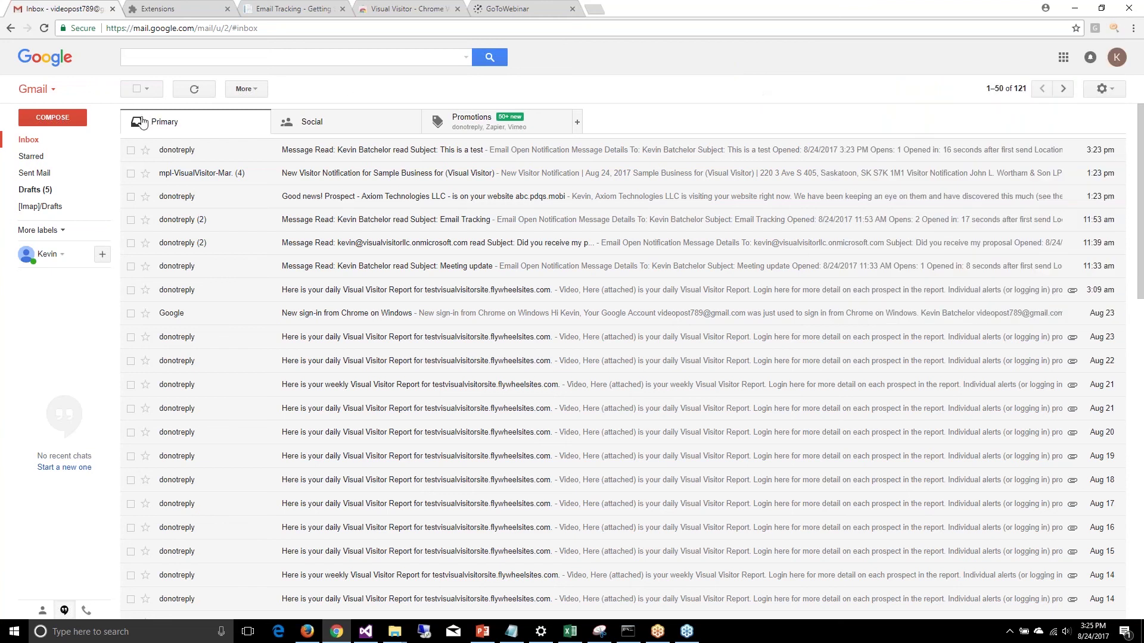
Start a new Gmail message and insert the Signature template from the Default folder into its body.
left_click(57, 119)
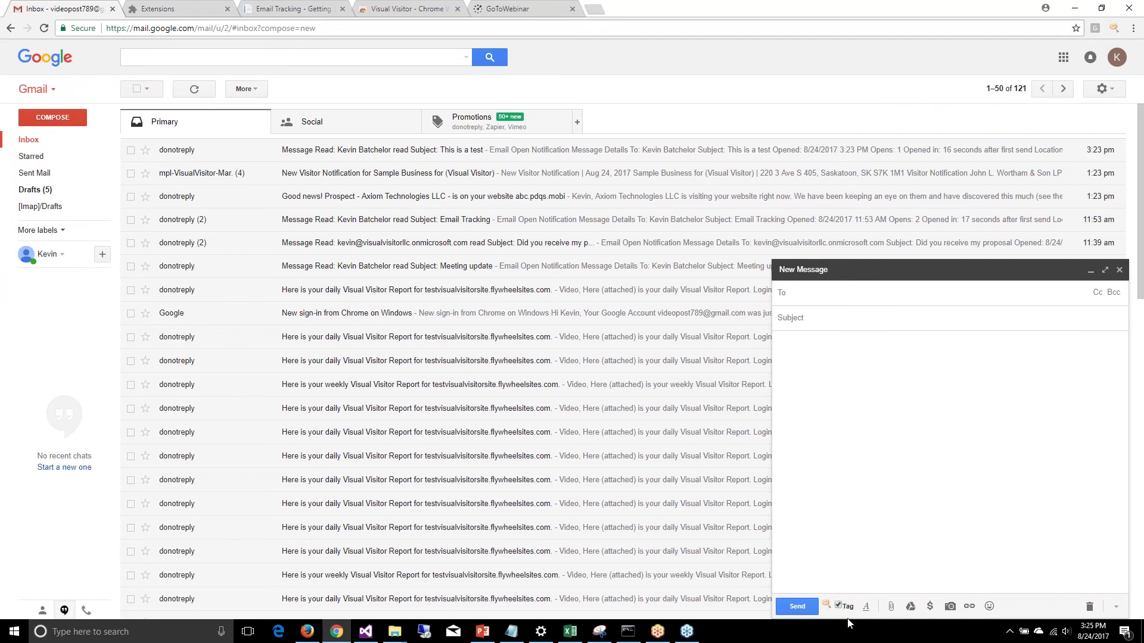
left_click(828, 607)
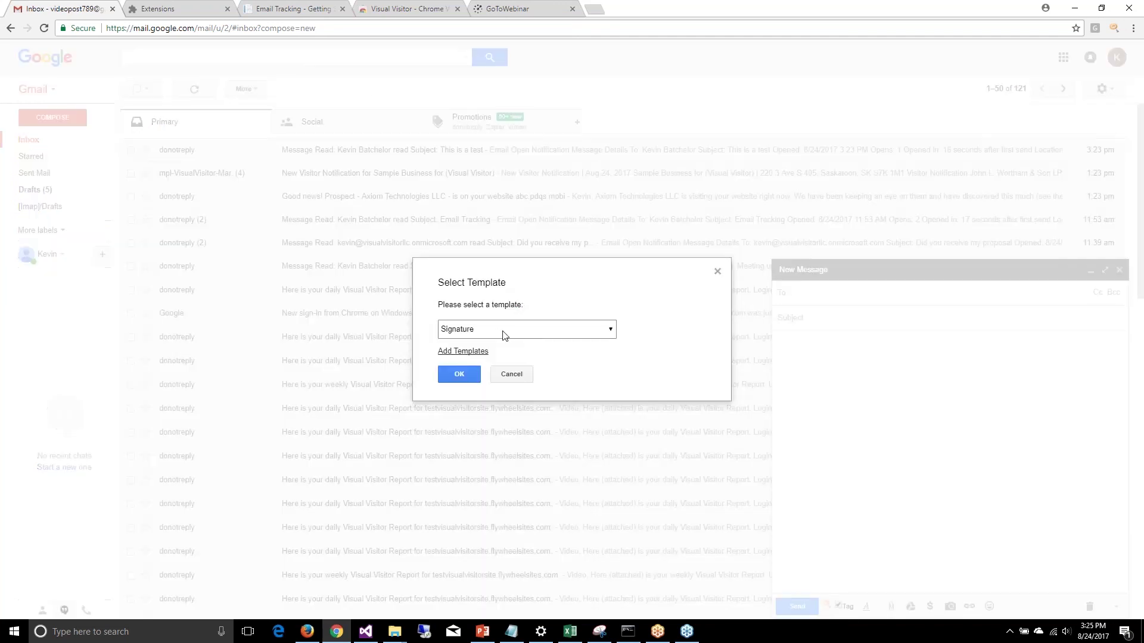
left_click(480, 331)
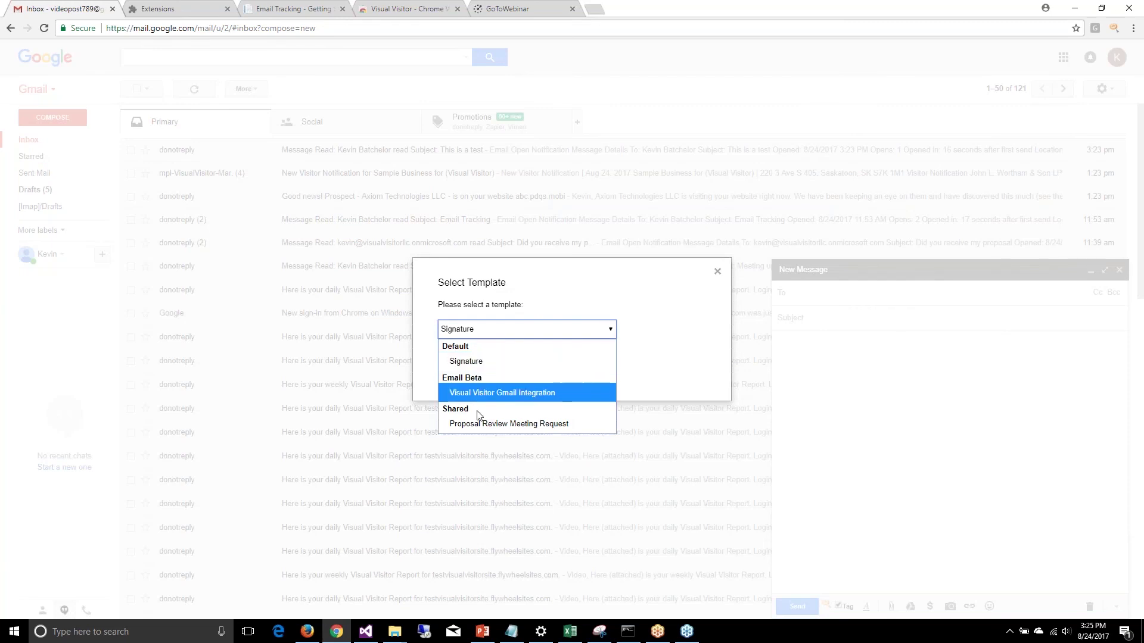
left_click(471, 360)
left_click(459, 375)
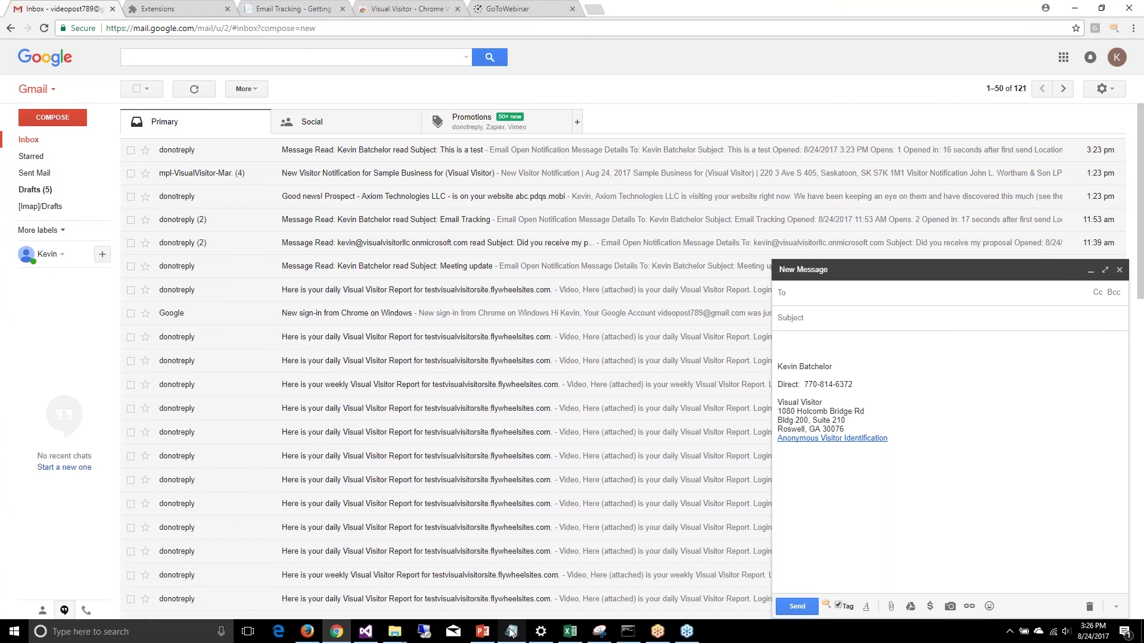
Switch to PowerPoint, view the Questions slide, and minimize the presentation to return to Gmail in Chrome.
left_click(482, 633)
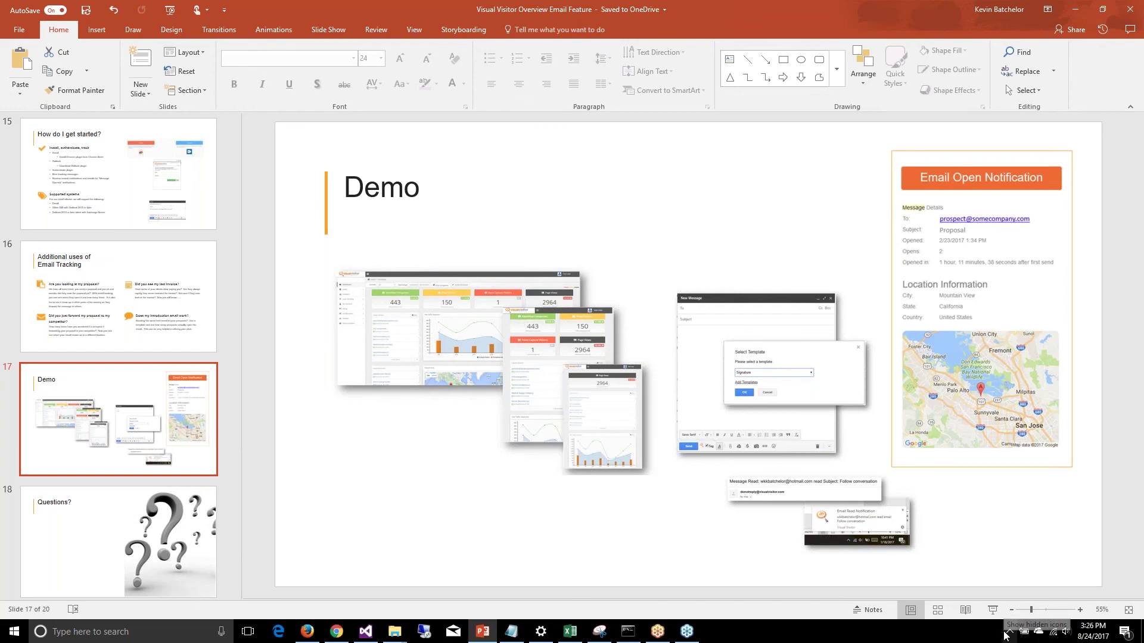
left_click(112, 566)
scroll(136, 444, "up", 2)
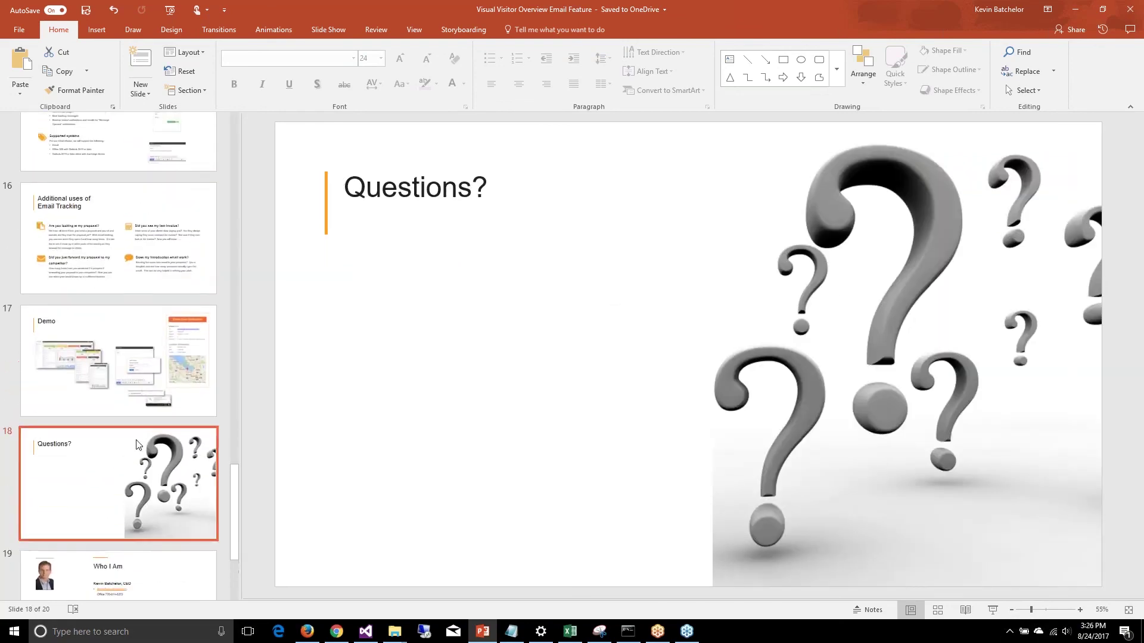
left_click(1077, 10)
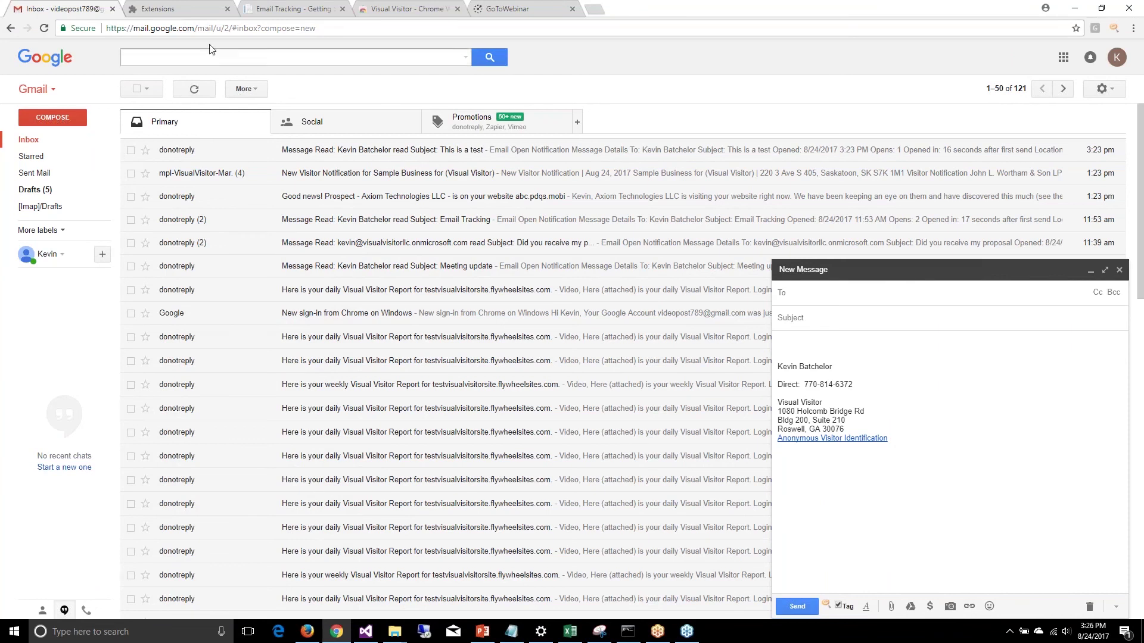
View Visual Visitor's client email dashboard and examine the email details of the most opened message, "Feature Request".
left_click(279, 9)
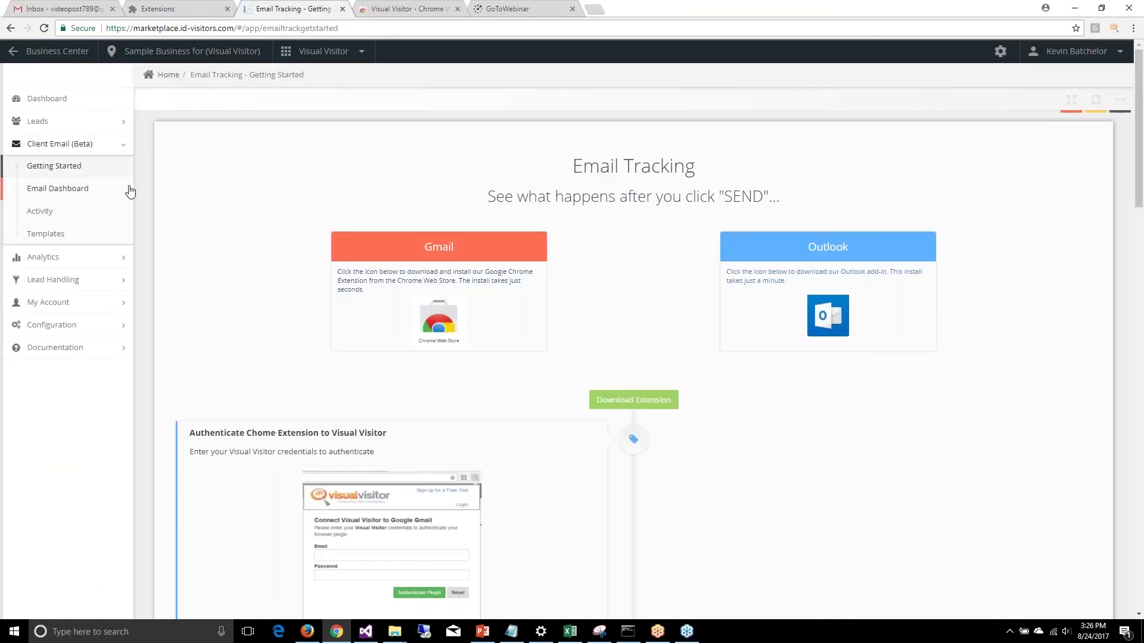
left_click(69, 190)
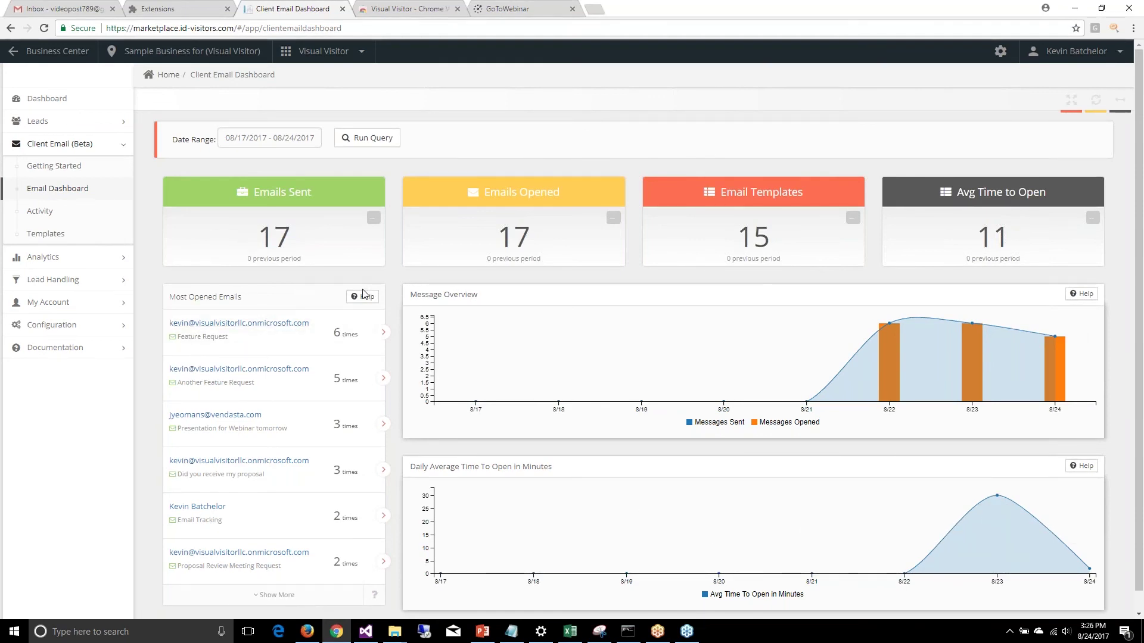
scroll(250, 307, "down", 1)
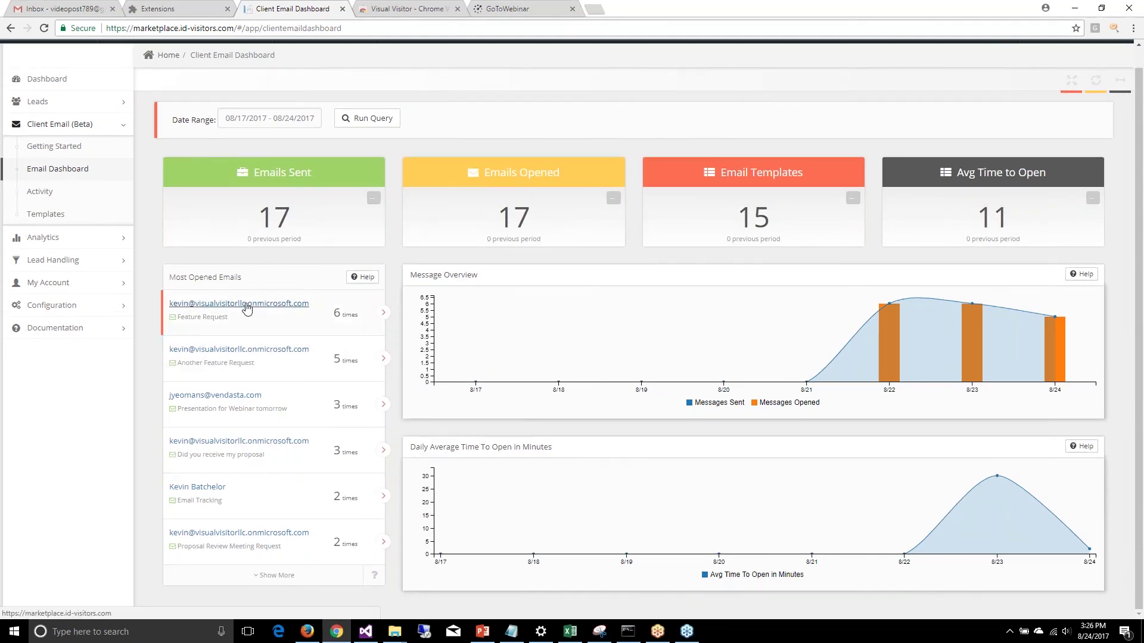
left_click(239, 304)
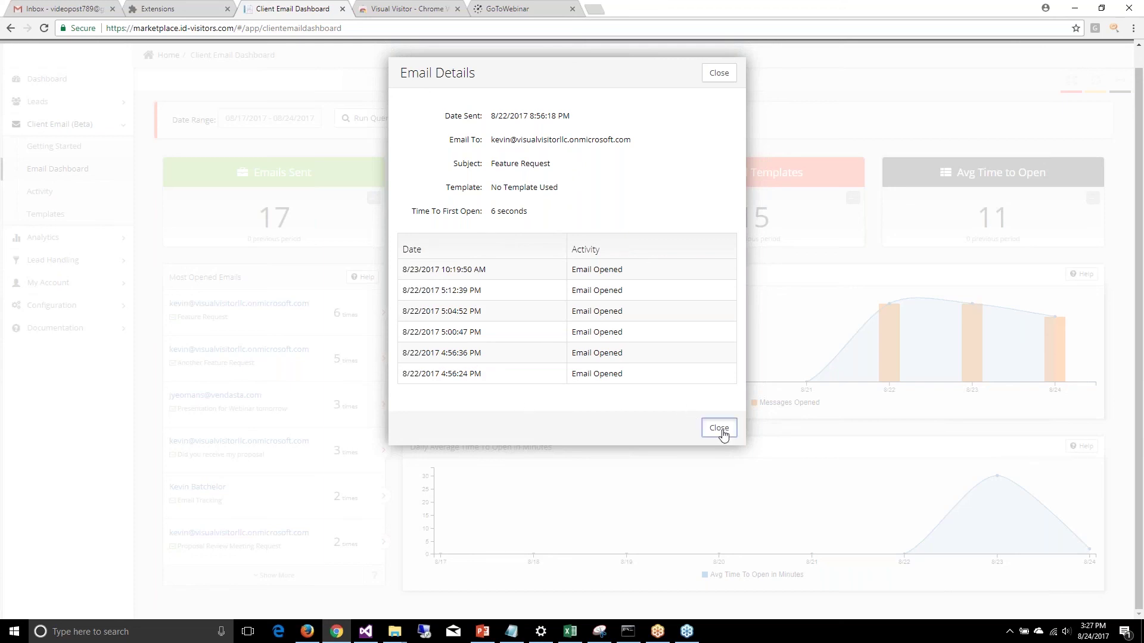
left_click(722, 431)
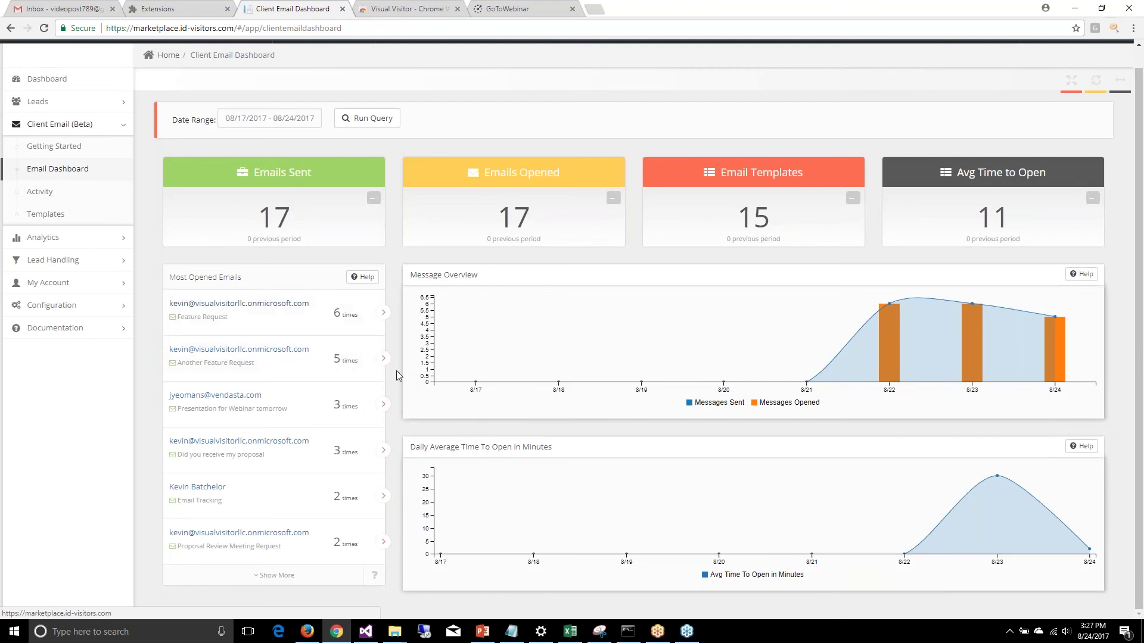
Filter the email activity stream by "gmai" and examine the details of the opened "Visual Visitor Gmail Integration" email.
left_click(39, 191)
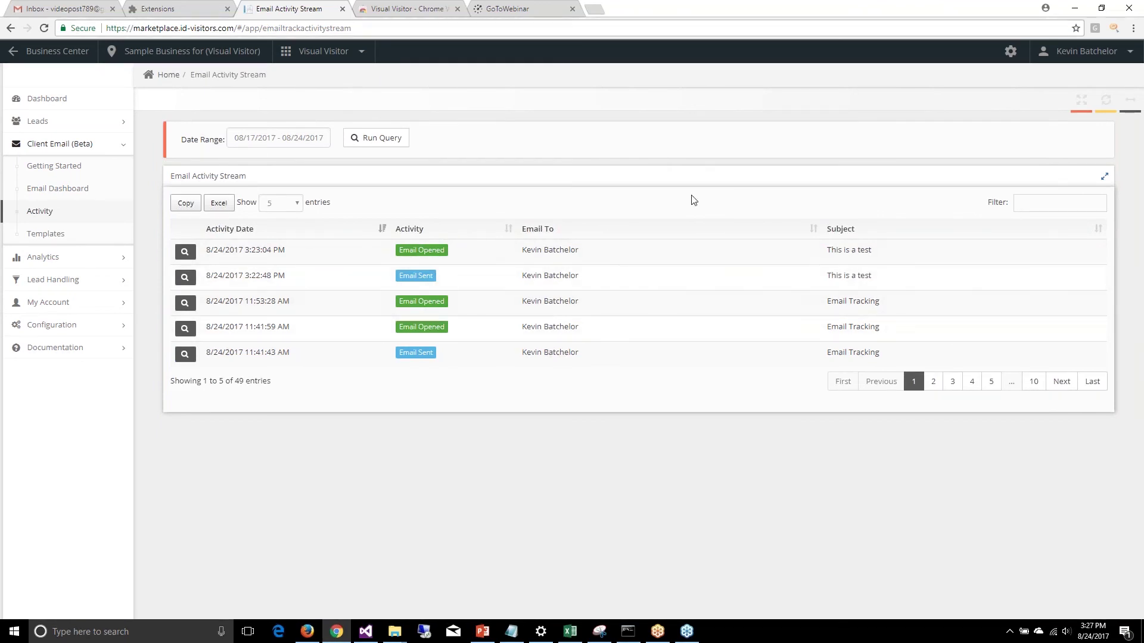
left_click(1041, 210)
type("gmai")
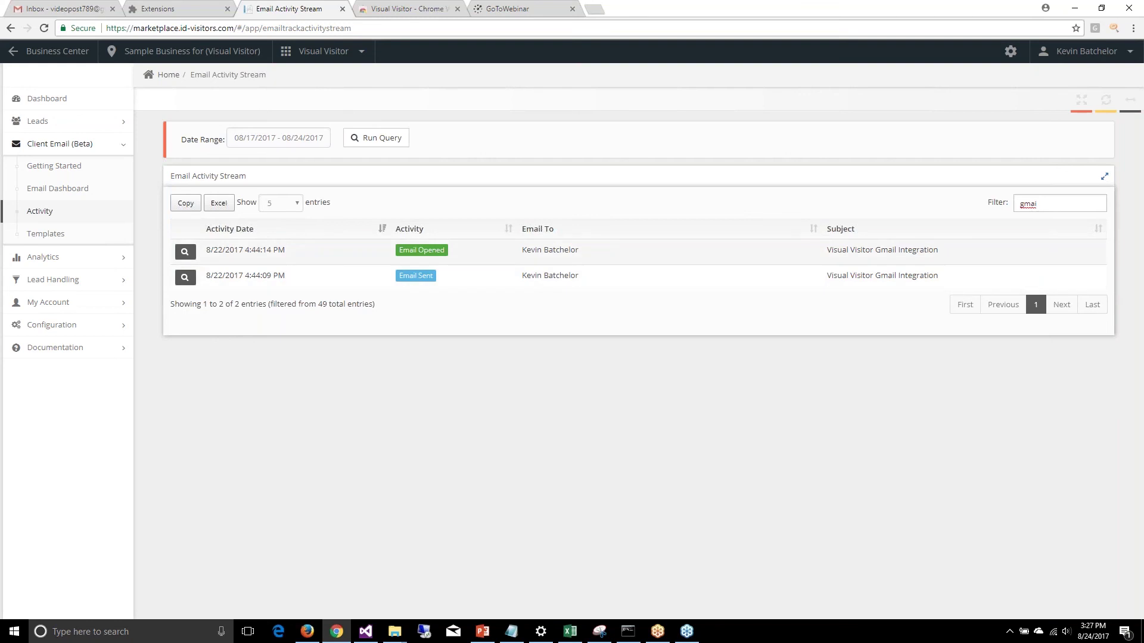
left_click(185, 252)
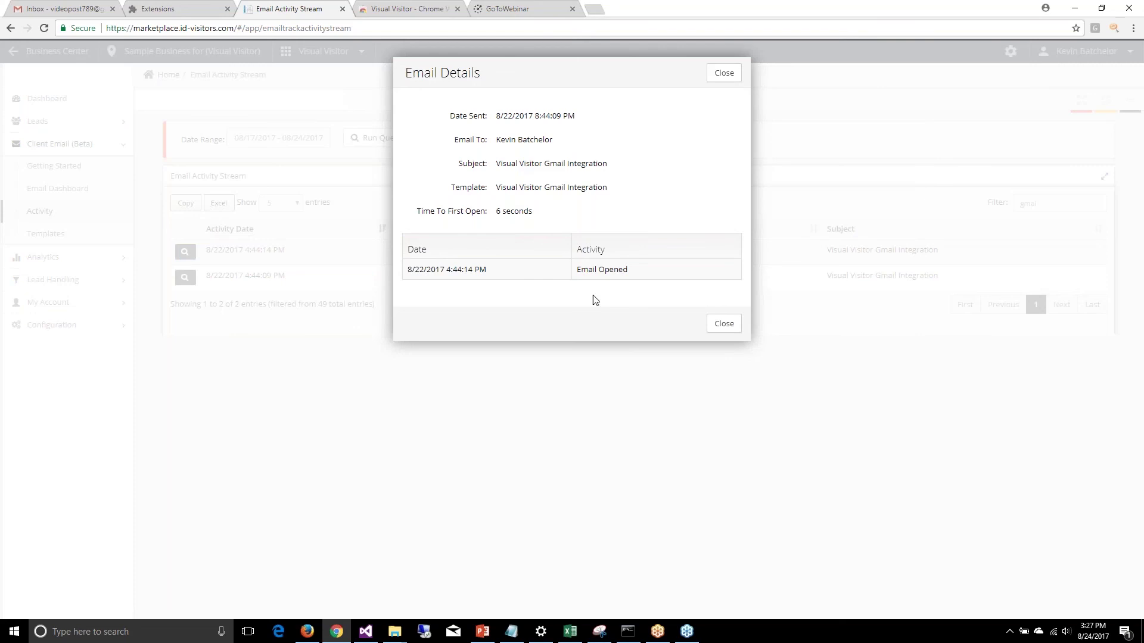
left_click(723, 325)
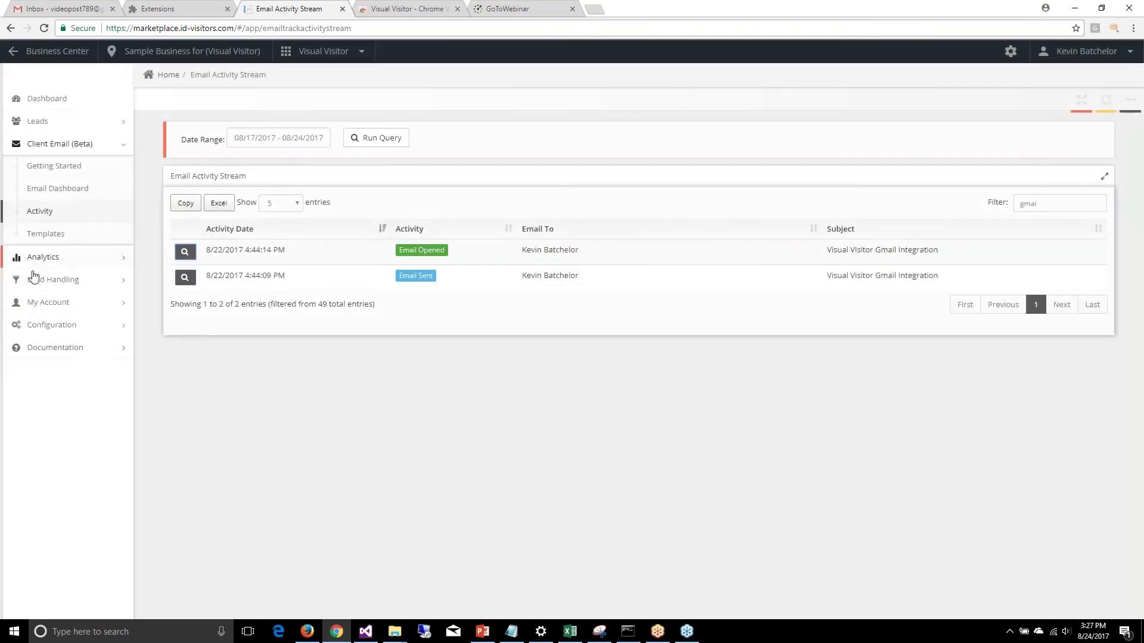
View the Signature email template in its edit form, including the sharing option, and close it without saving.
left_click(45, 235)
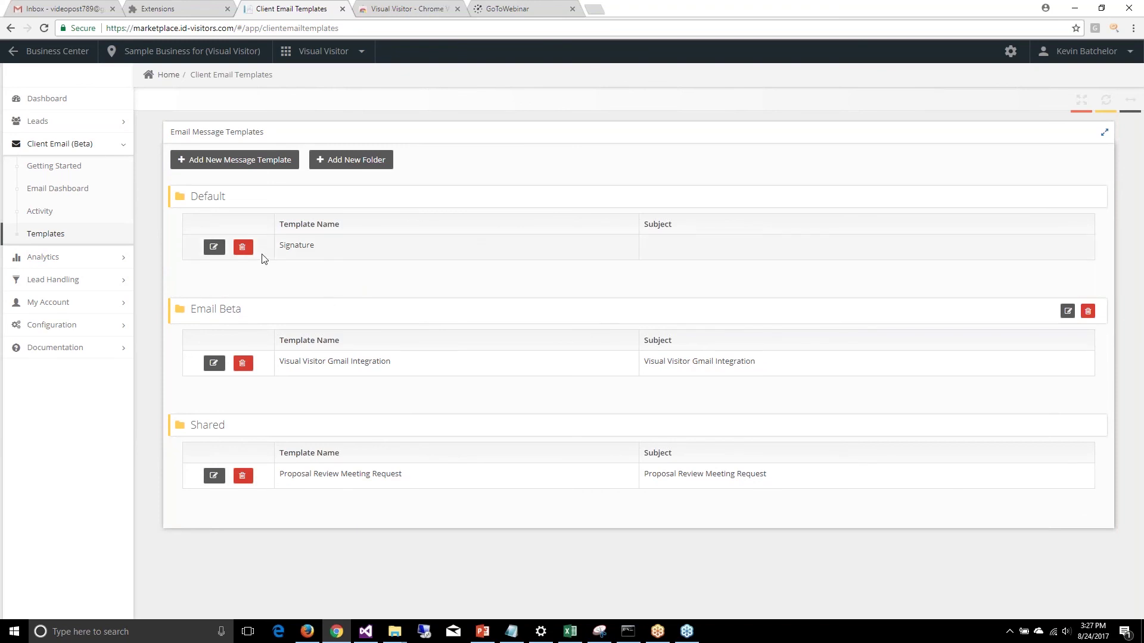
left_click(215, 248)
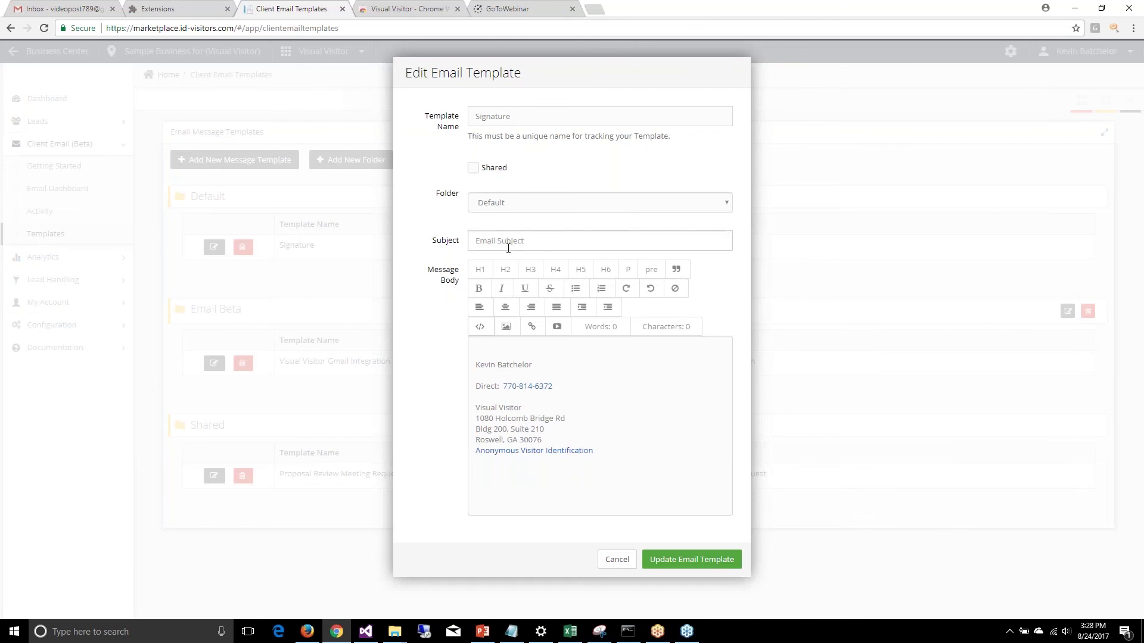
left_click(473, 168)
left_click(617, 560)
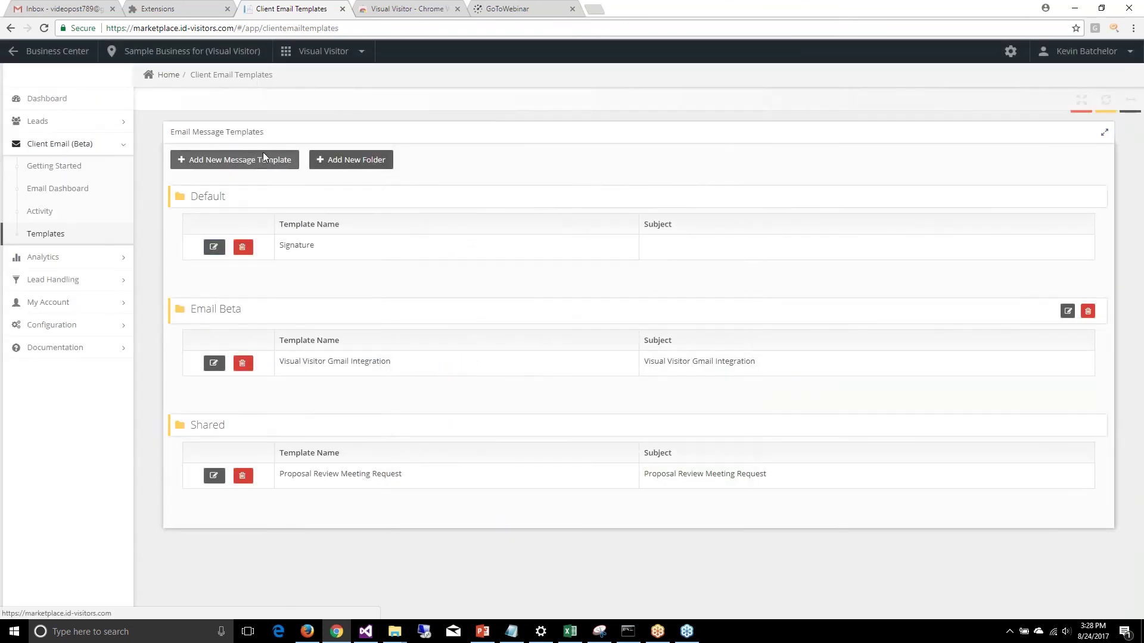
Explore the new email template form with the Email Beta folder, HTML source view and H1 body formatting, and cancel it.
left_click(262, 154)
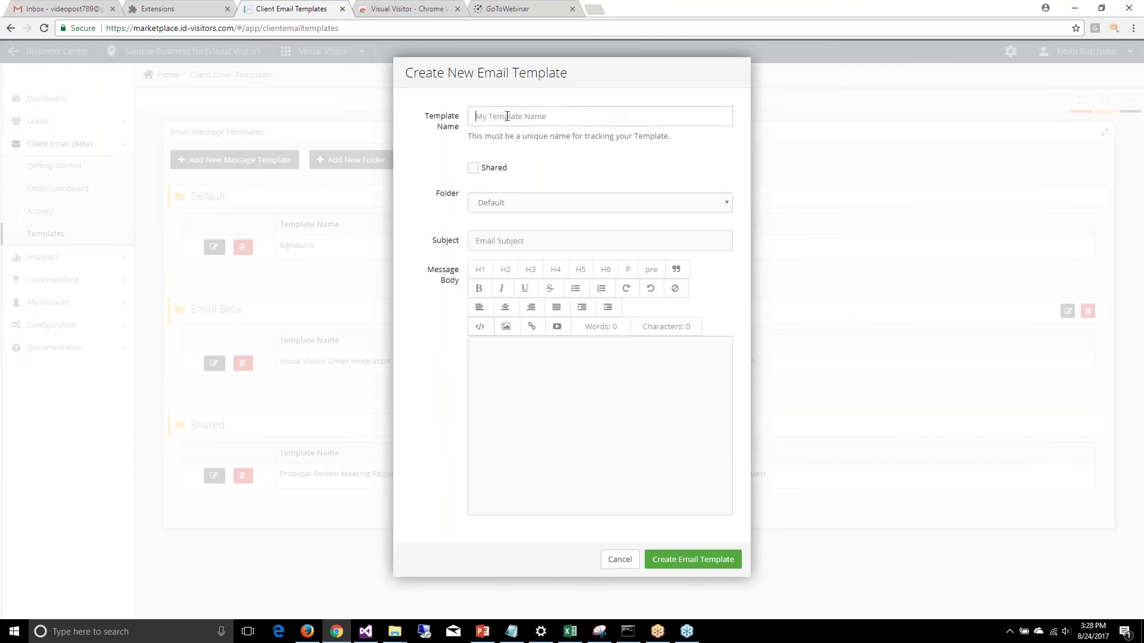
left_click(518, 206)
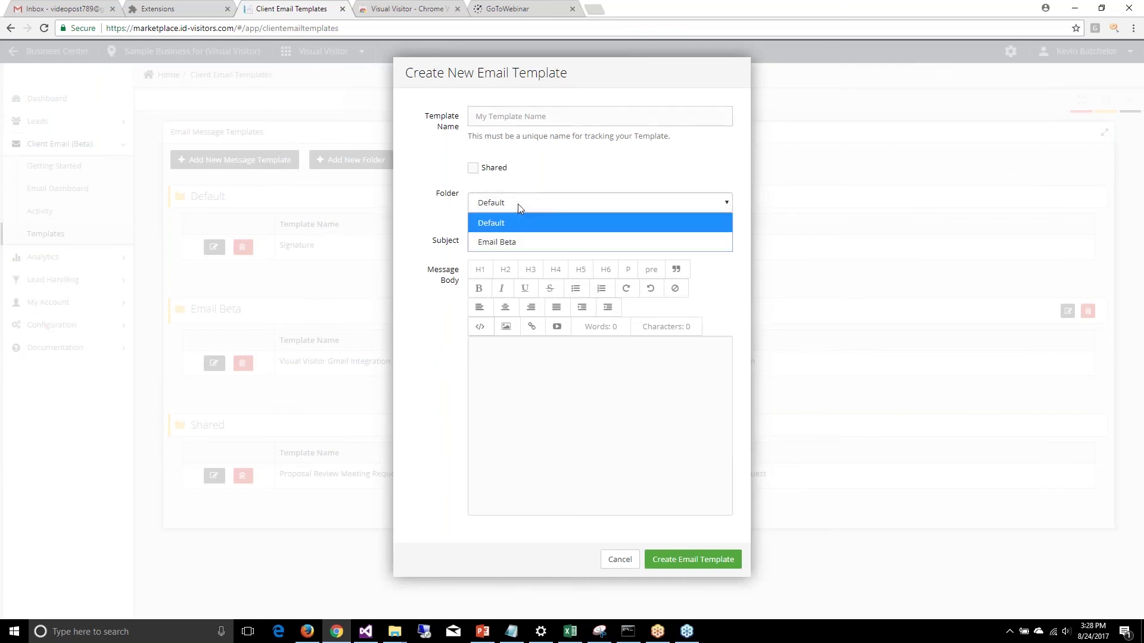
left_click(484, 241)
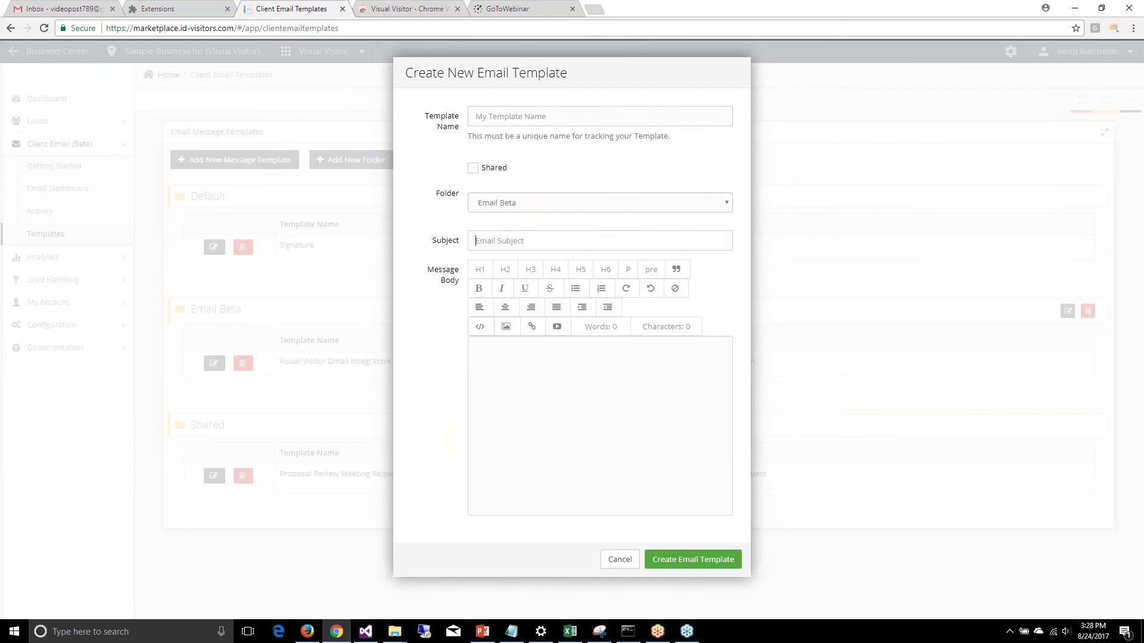
left_click(530, 381)
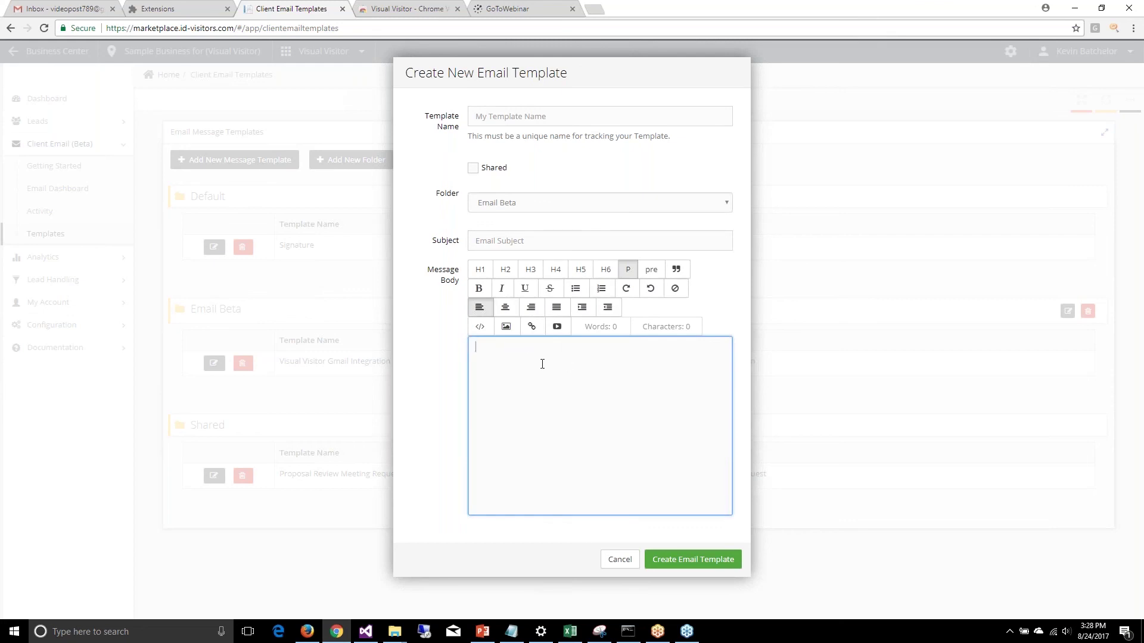
left_click(479, 328)
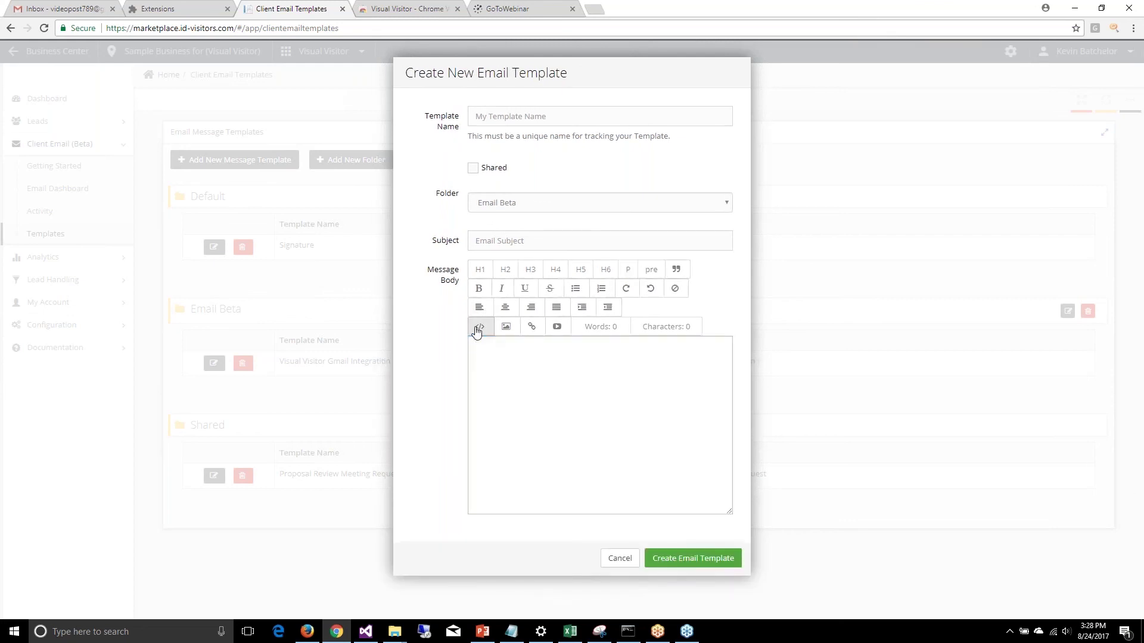
left_click(480, 328)
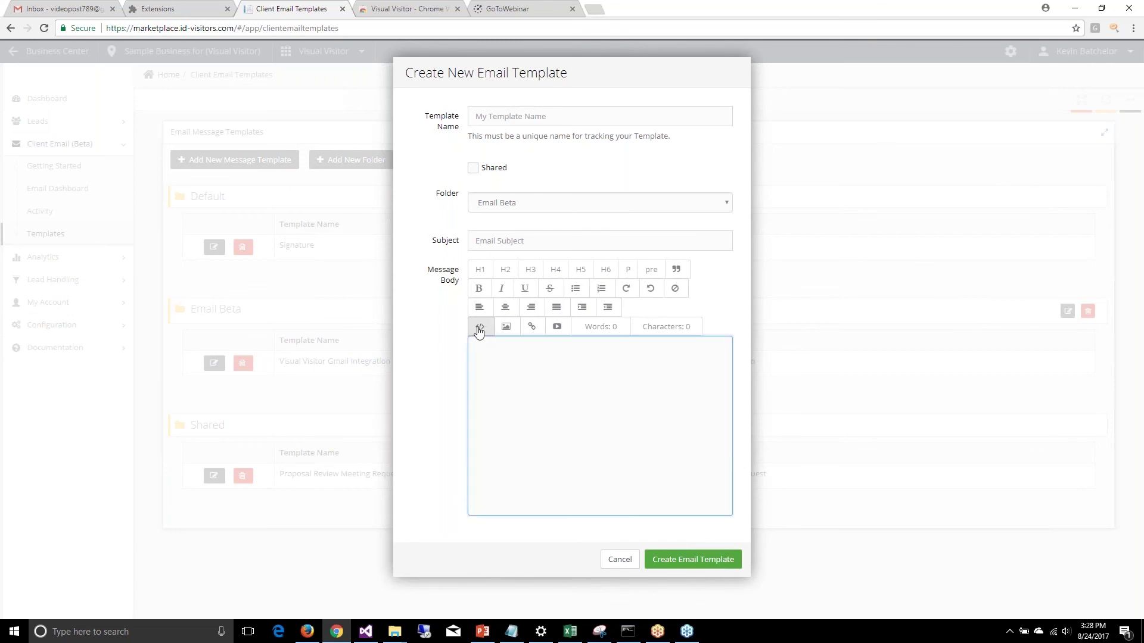
left_click(481, 272)
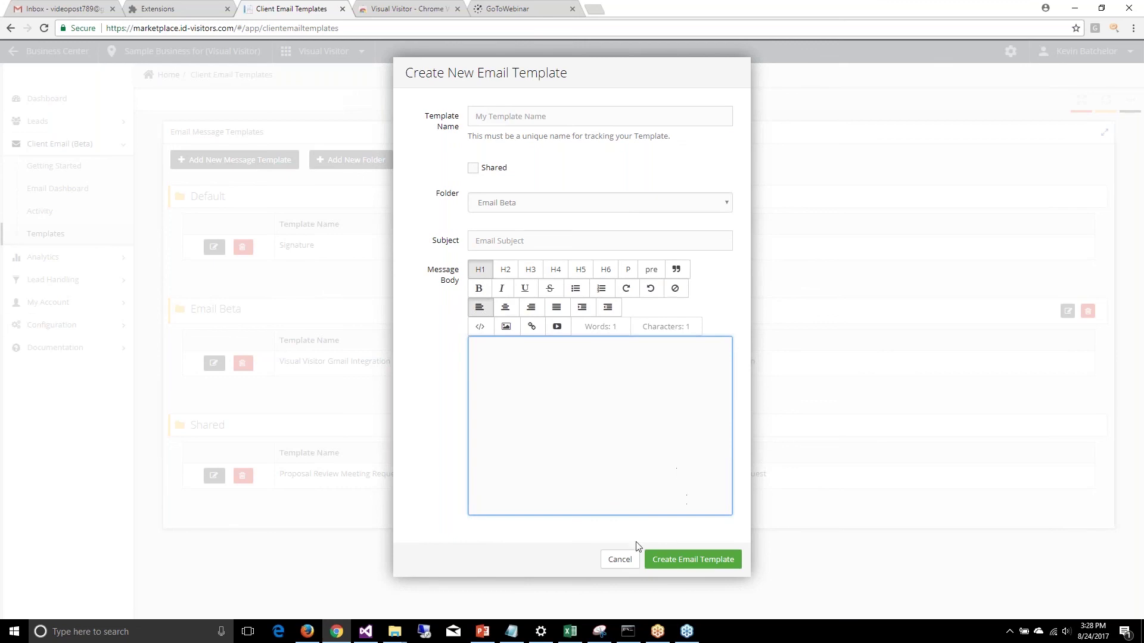
left_click(623, 561)
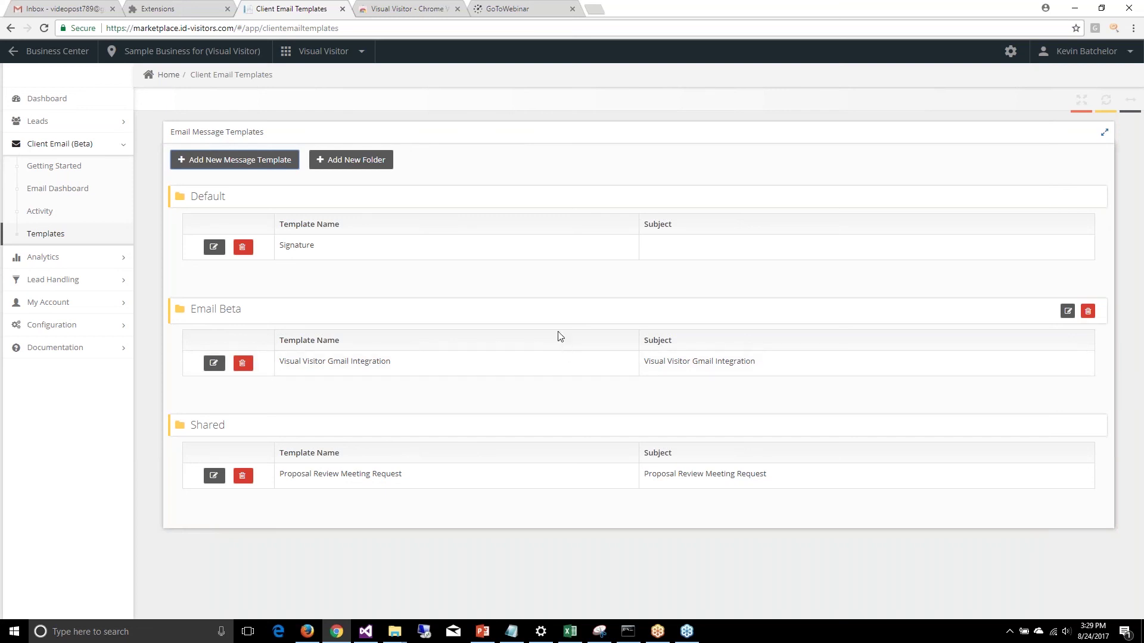
Add visualvisitor.com as an active domain in the Visual Visitor configuration.
left_click(66, 326)
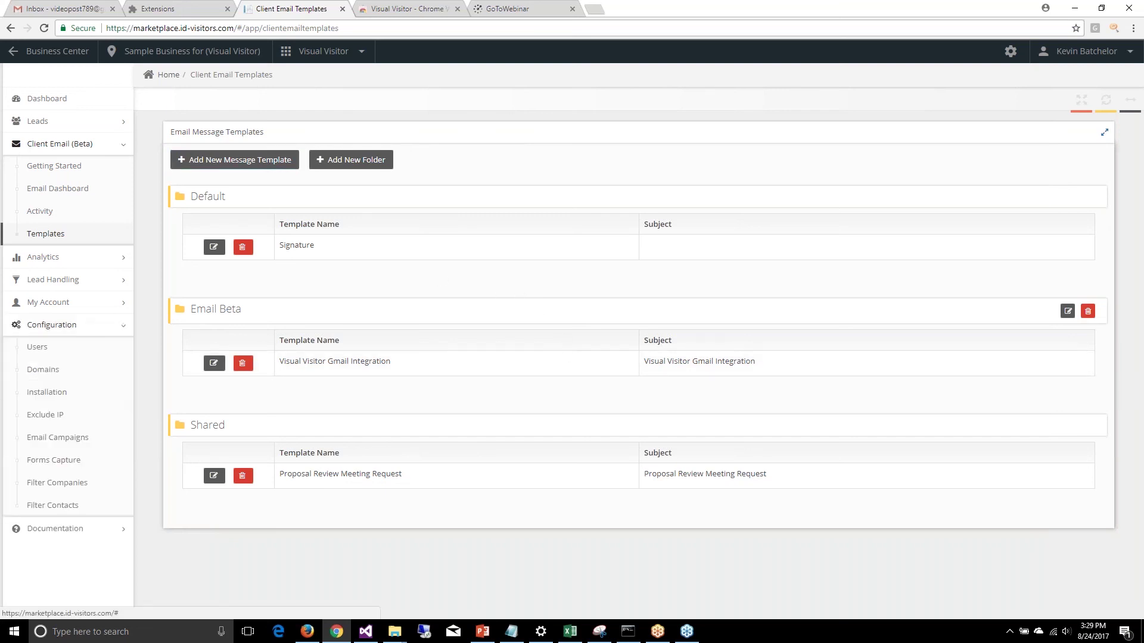
left_click(56, 371)
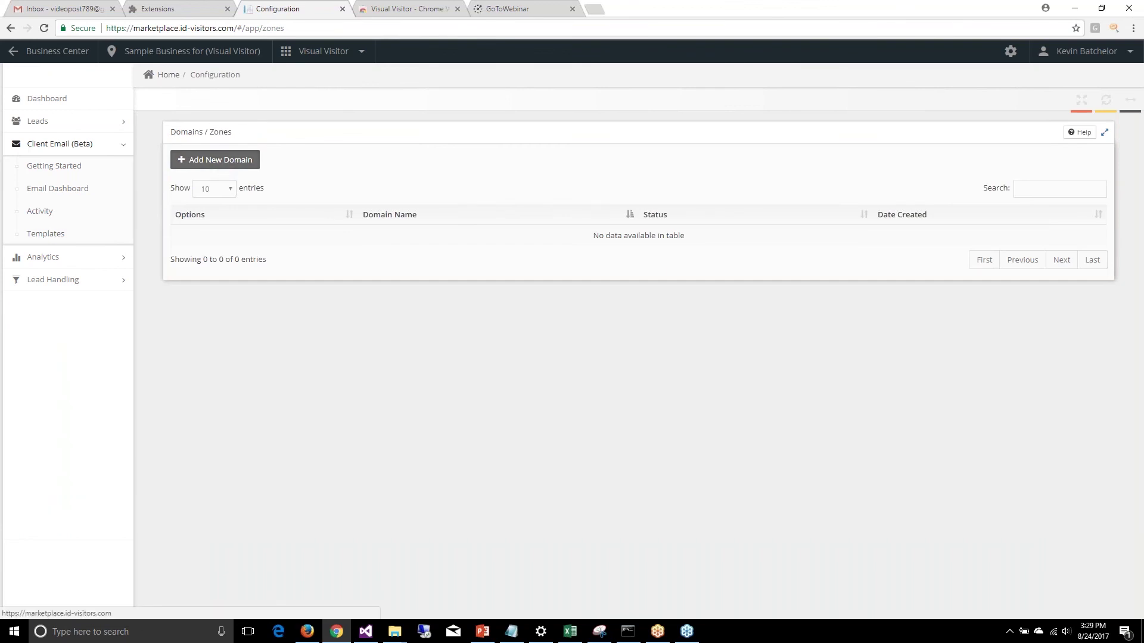
left_click(215, 159)
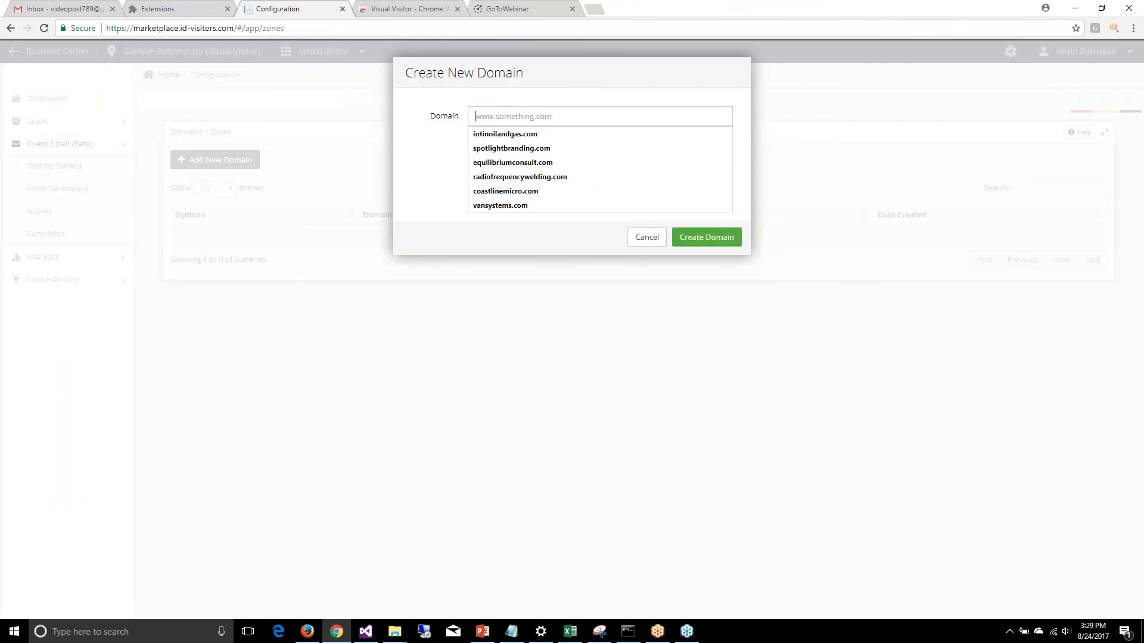
type("visualvi")
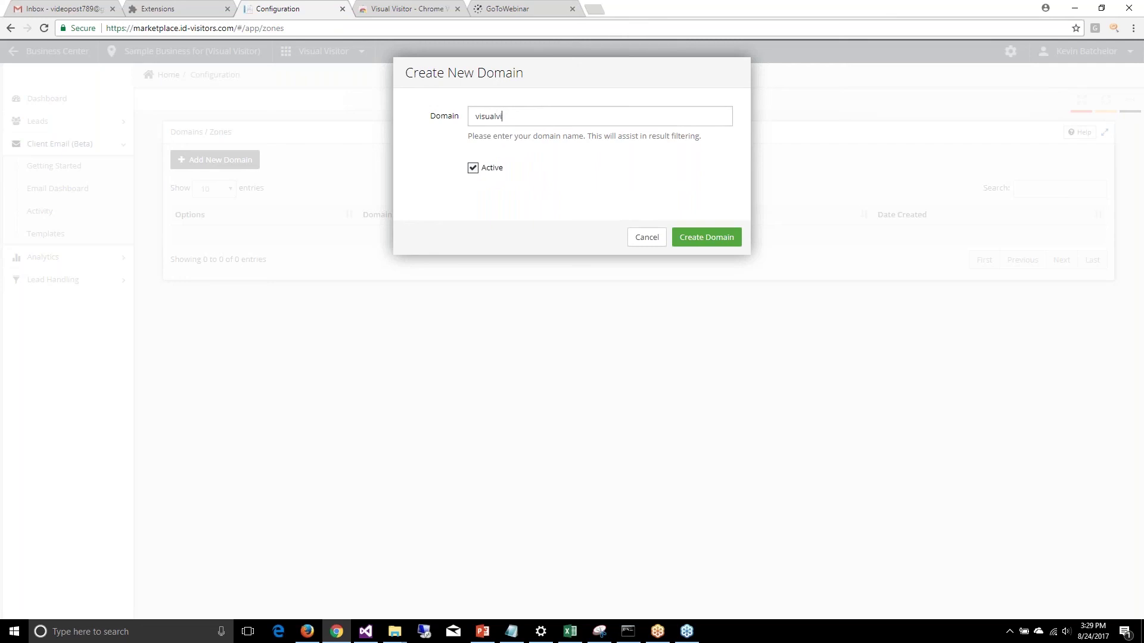
type("sitor.com")
left_click(712, 246)
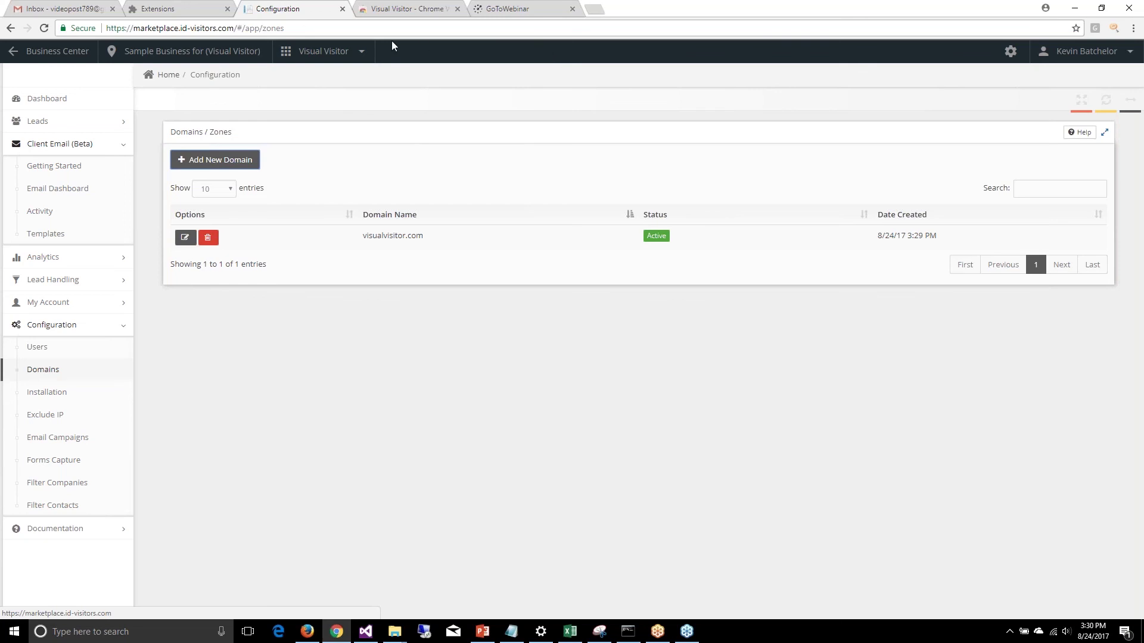
Return to the Getting Started page for email tracking.
left_click(55, 168)
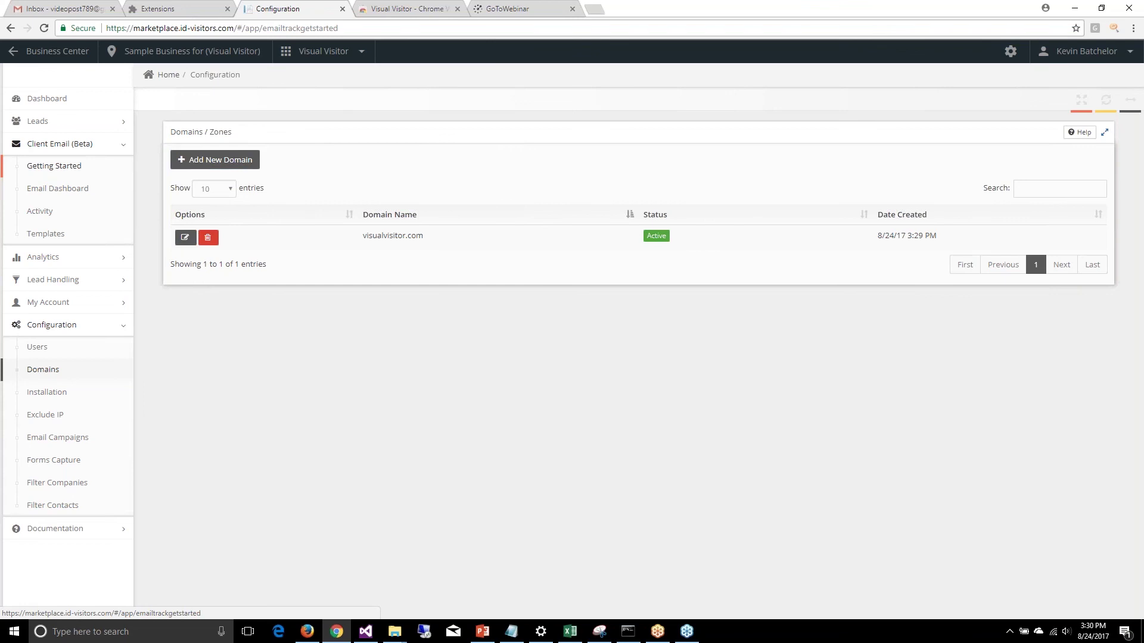